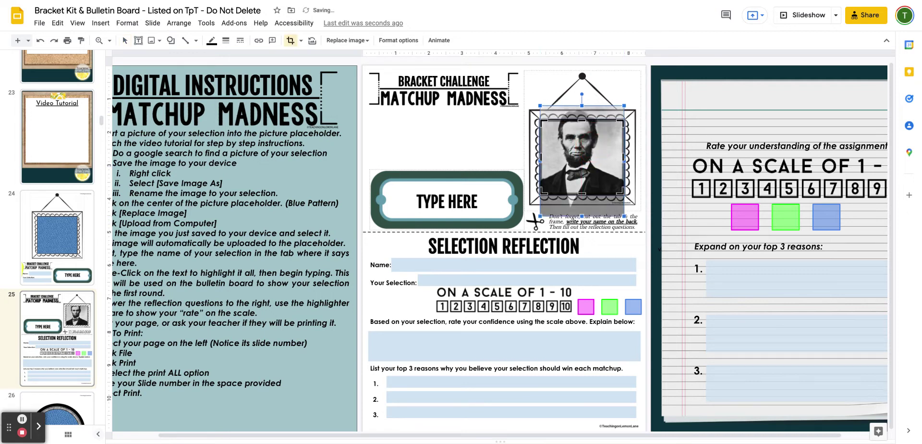
Step: Finish the crop and shift the portrait down so it sits centred in its frame
key("Return")
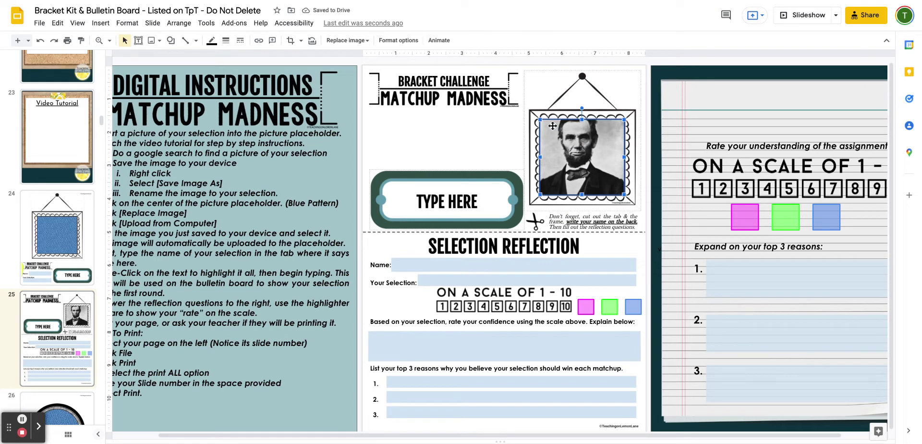
double_click(577, 149)
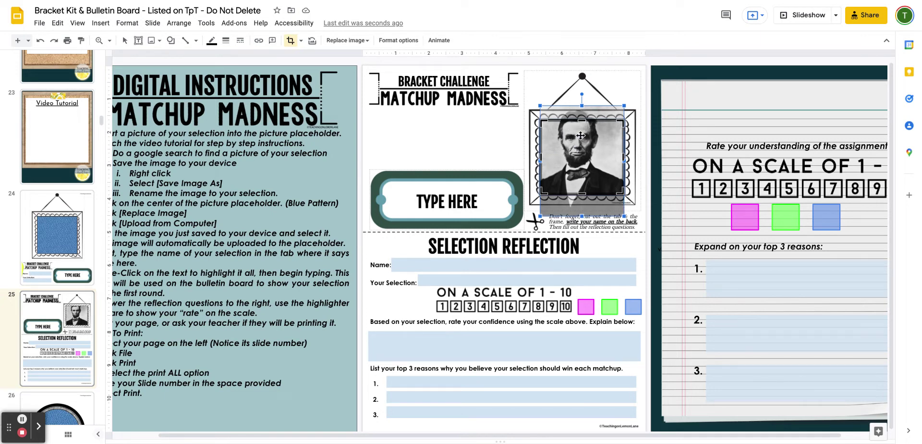
left_click_drag(574, 142, 574, 158)
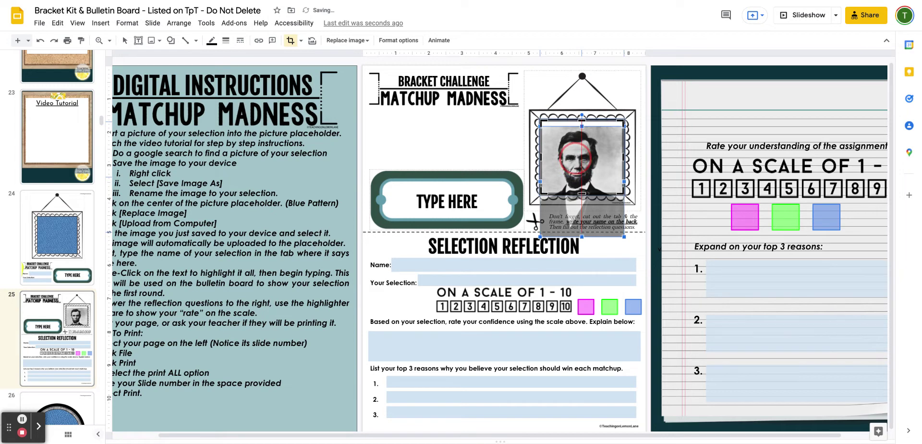
left_click(639, 88)
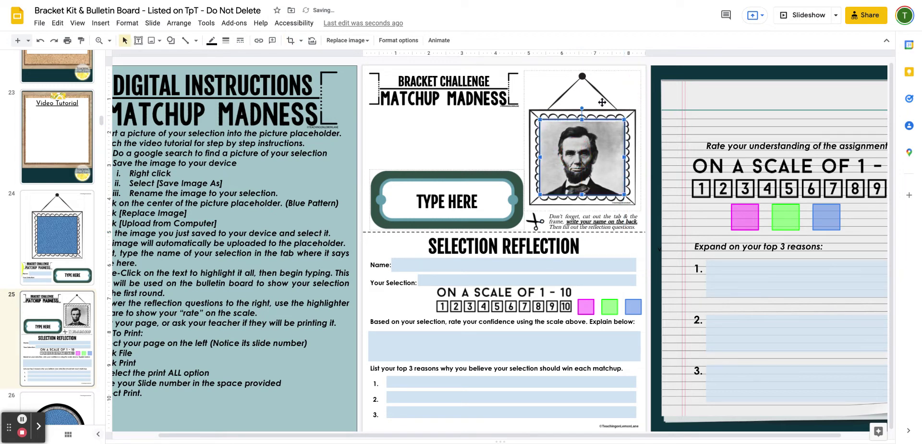
Step: Replace the TYPE HERE name tab text with 'Abraham Lincoln'
left_click(622, 82)
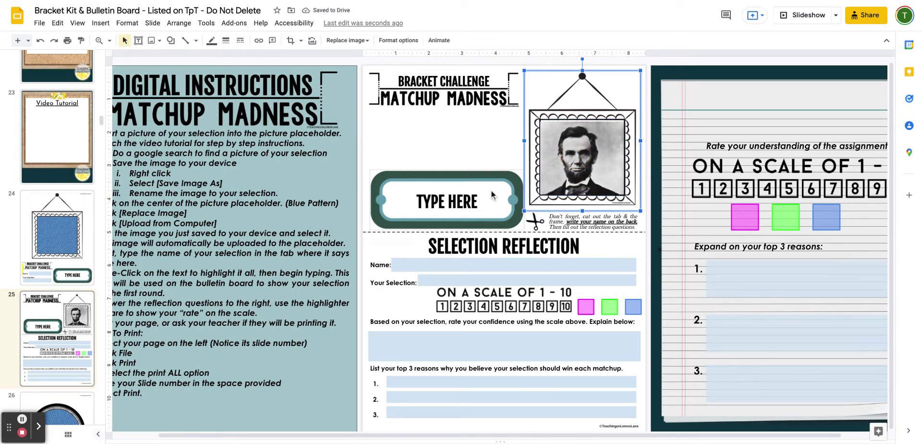
double_click(442, 201)
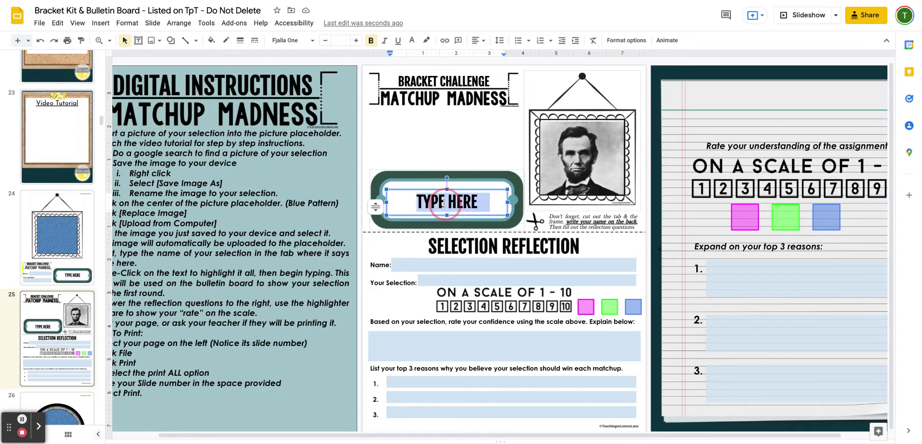
type("Abraham ")
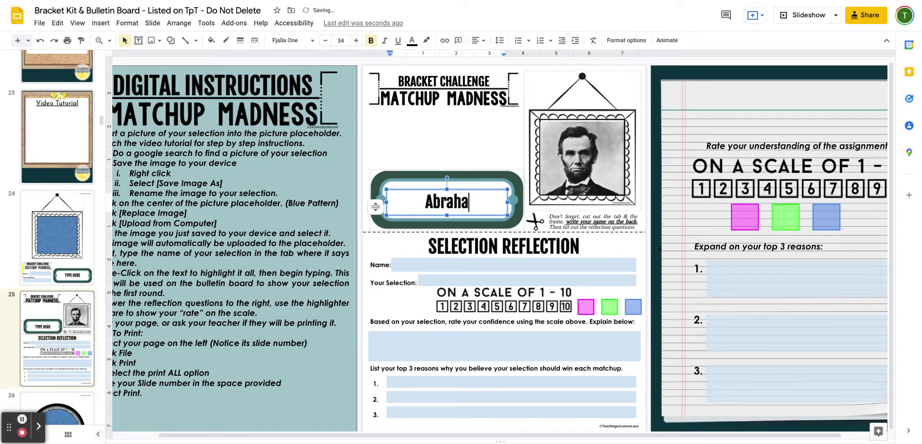
type("Lincoln")
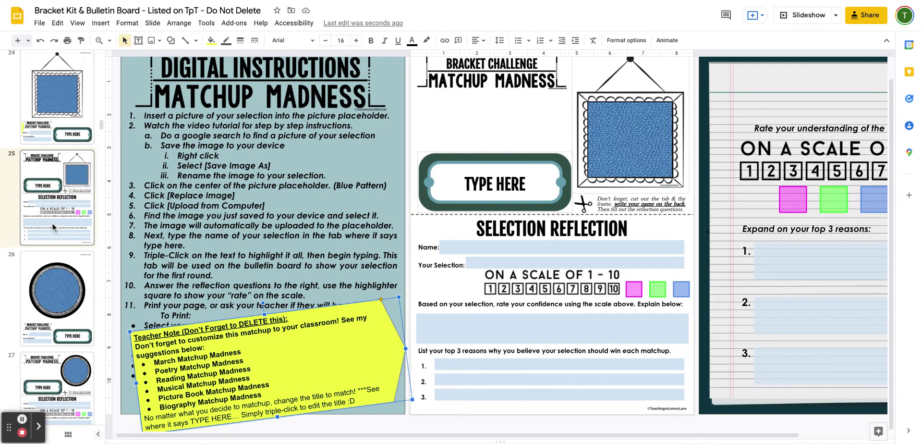
Step: Review the reflection slide versions 24 through 29 in the filmstrip
left_click(61, 107)
left_click(60, 214)
scroll(61, 211, "down", 2)
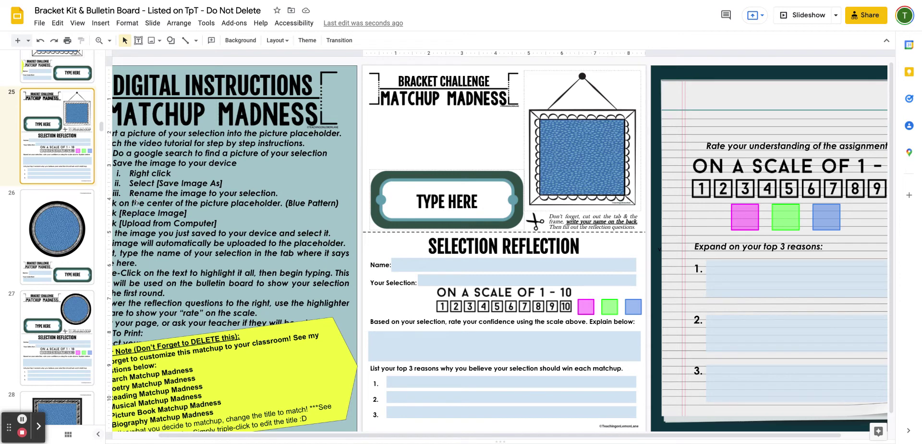
left_click(53, 217)
scroll(52, 217, "down", 3)
left_click(53, 217)
scroll(53, 217, "down", 2)
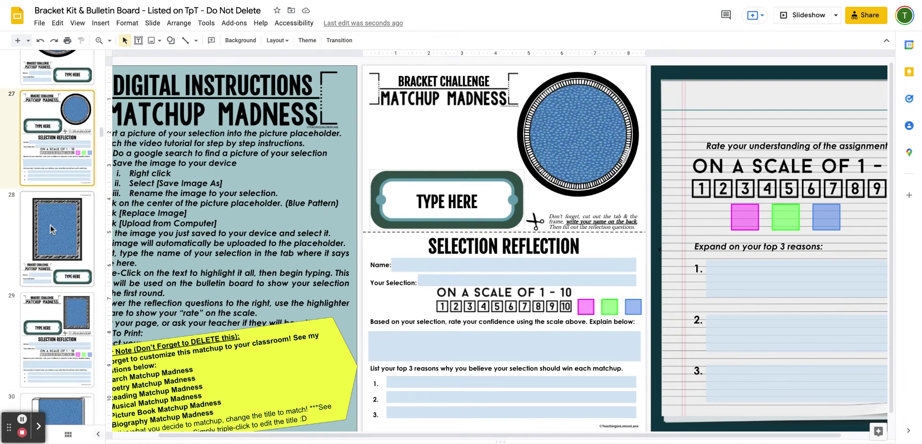
left_click(53, 226)
scroll(53, 226, "down", 2)
left_click(53, 229)
Step: Continue through the frame-shape versions on slides 30 to 33, ending on slide 33
scroll(53, 233, "down", 2)
scroll(53, 233, "down", 1)
left_click(53, 233)
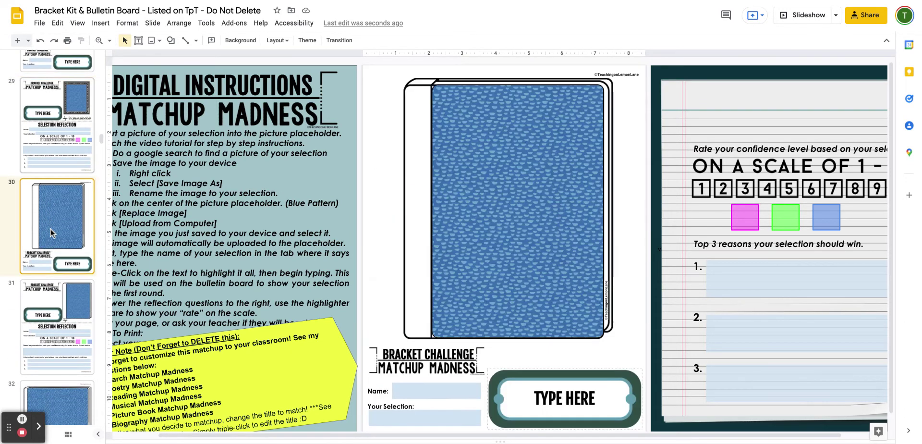
scroll(55, 234, "down", 3)
left_click(58, 235)
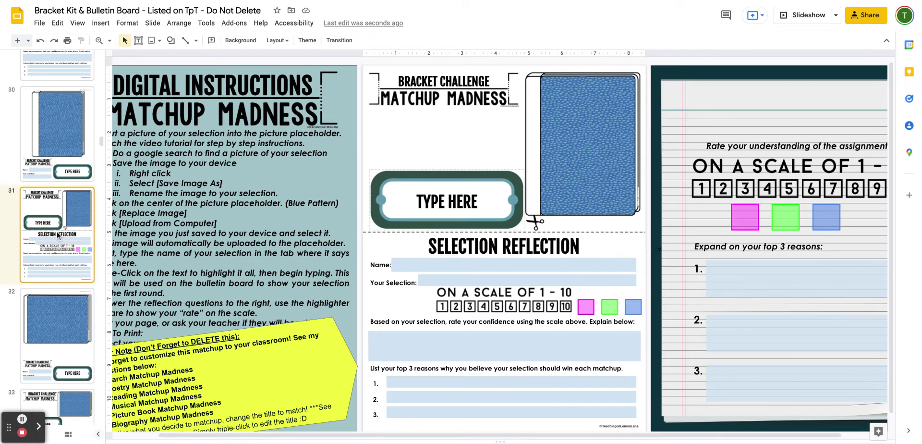
scroll(58, 235, "down", 3)
left_click(60, 221)
scroll(62, 216, "down", 2)
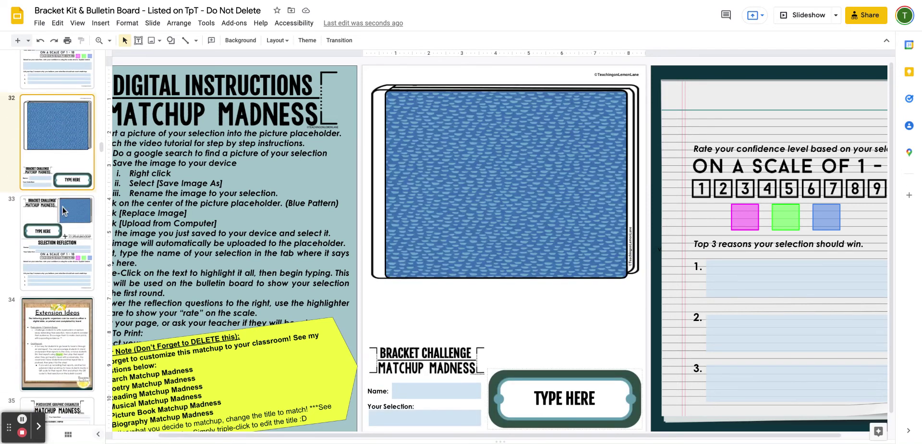
left_click(57, 228)
scroll(57, 230, "down", 1)
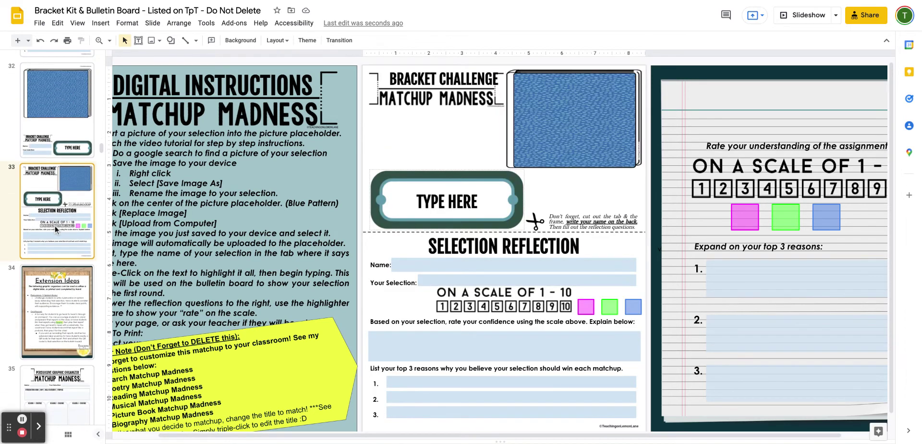
Step: Move down to slide 34, the Extension Ideas page
key("Down")
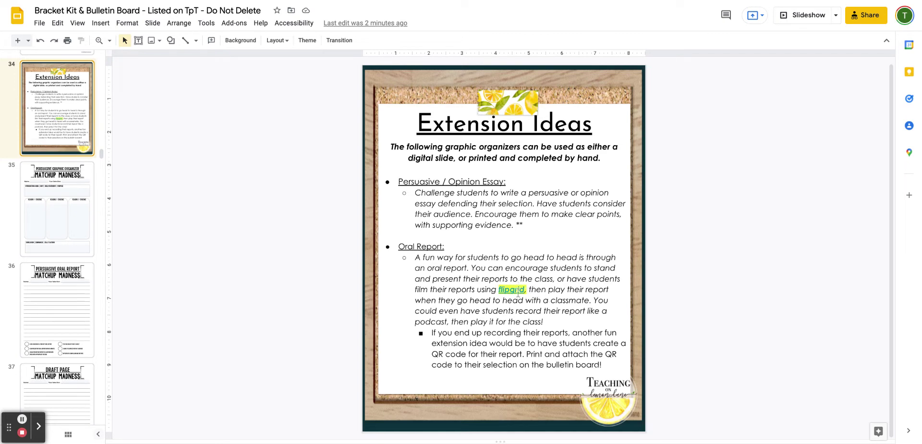
Step: On the Persuasive Graphic Organizer slide, check the title, Name, Selection, Reason and Conclusion boxes
left_click(46, 220)
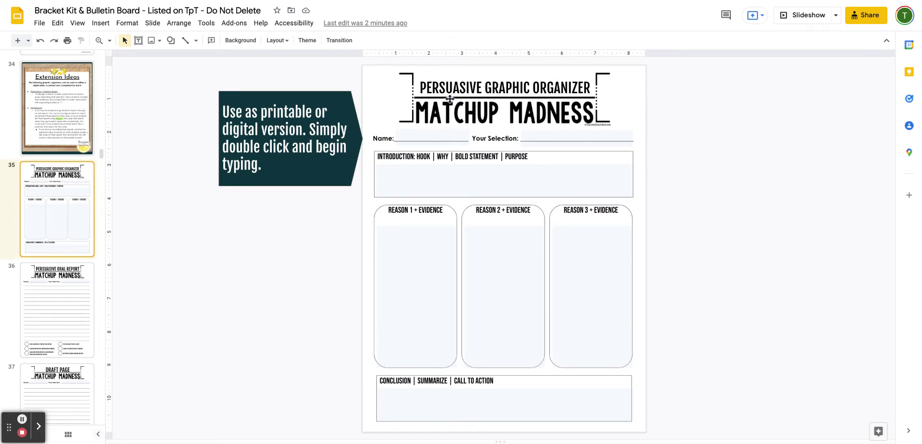
left_click(452, 84)
double_click(405, 155)
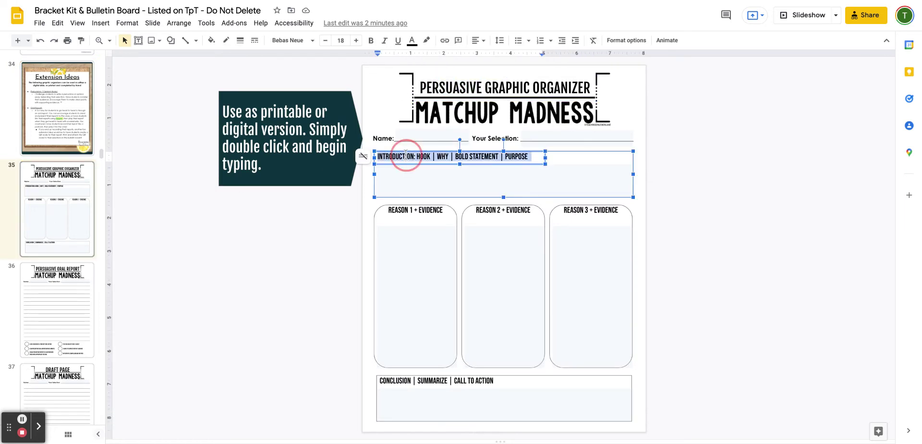
left_click(430, 137)
left_click(585, 137)
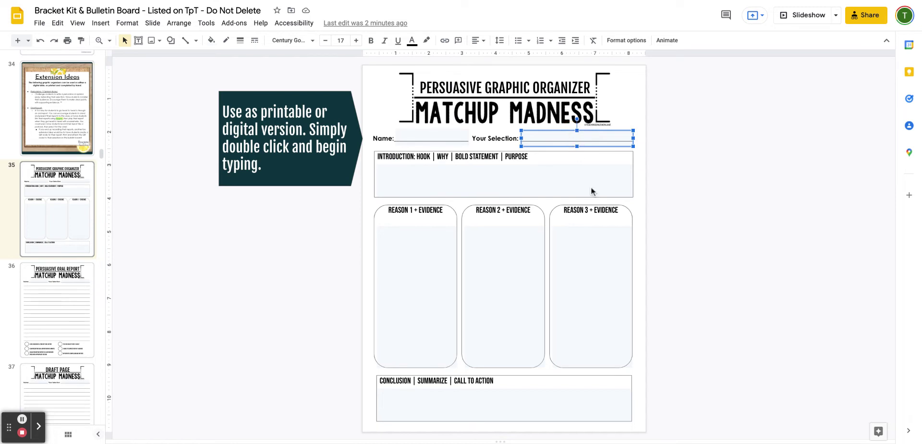
left_click(610, 239)
left_click(503, 242)
left_click(380, 257)
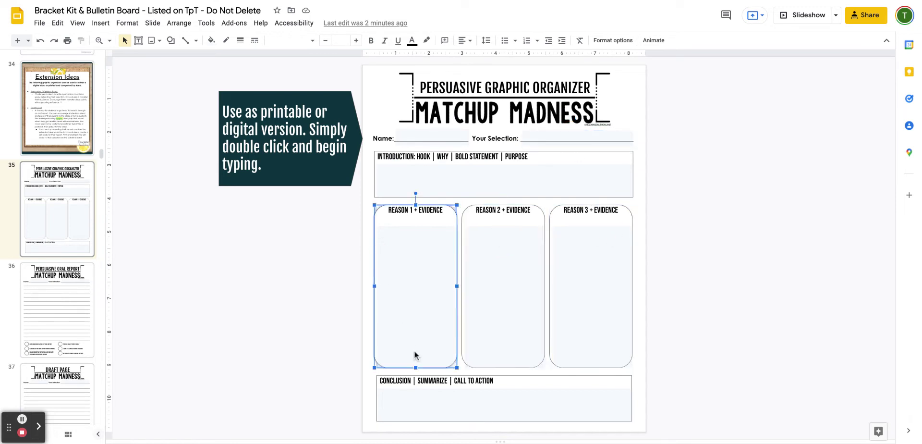
left_click(409, 408)
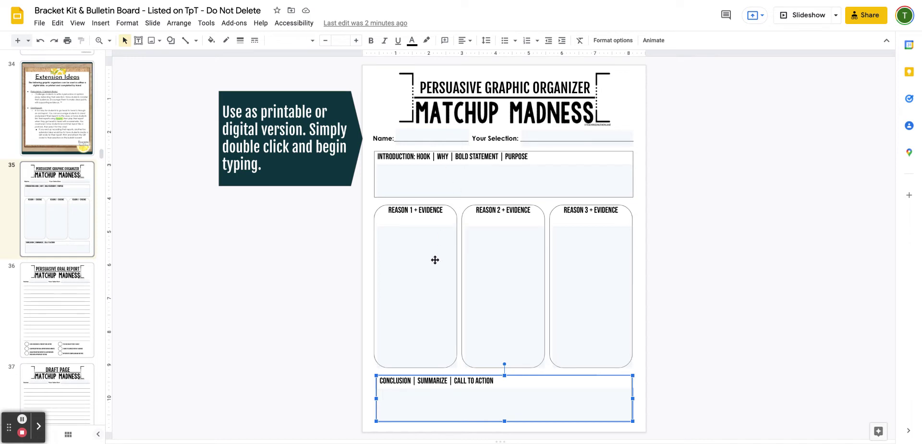
Step: On slide 36, try the lined writing box and place the blue marker on the first checklist item
left_click(76, 294)
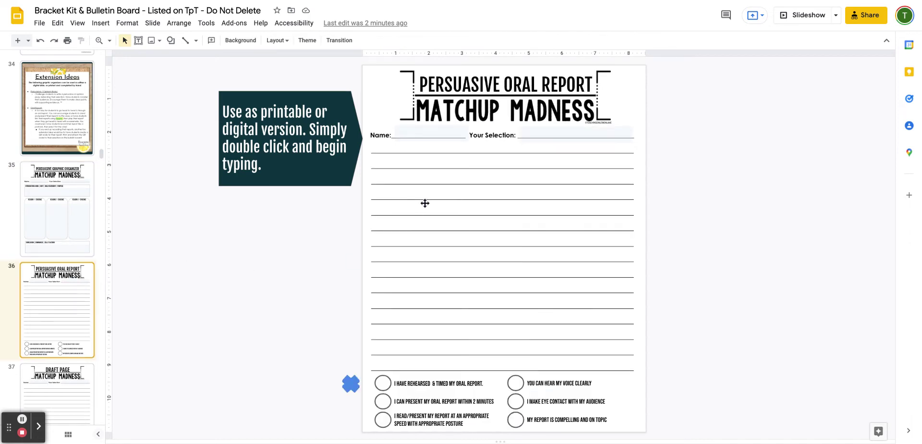
left_click(411, 171)
left_click(382, 148)
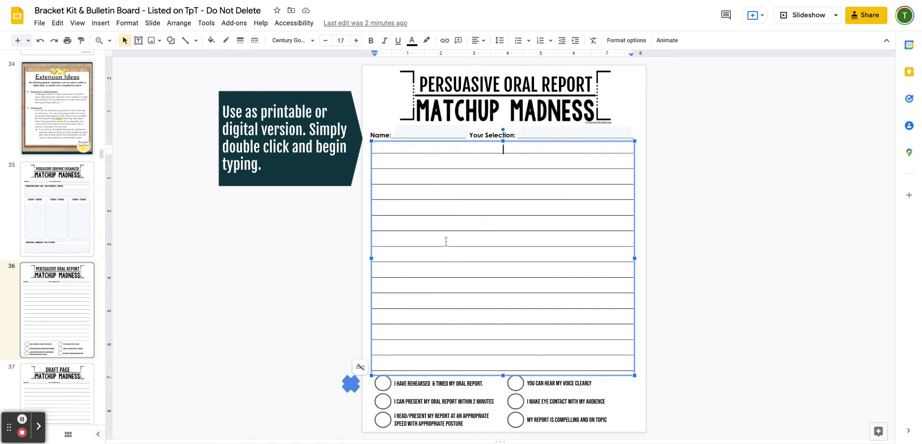
left_click(351, 383)
mouse_move(351, 383)
left_mouse_down()
mouse_move(382, 383)
mouse_move(351, 382)
mouse_move(381, 407)
mouse_move(352, 382)
mouse_move(382, 383)
mouse_move(351, 383)
left_mouse_up()
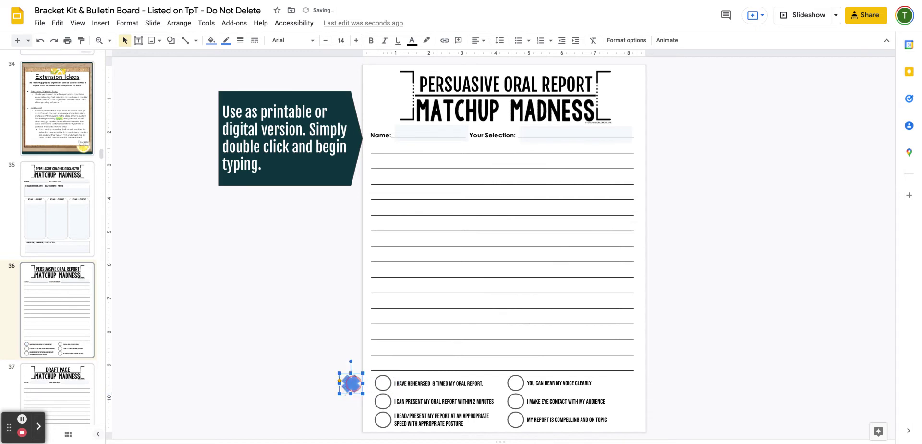
scroll(54, 301, "down", 2)
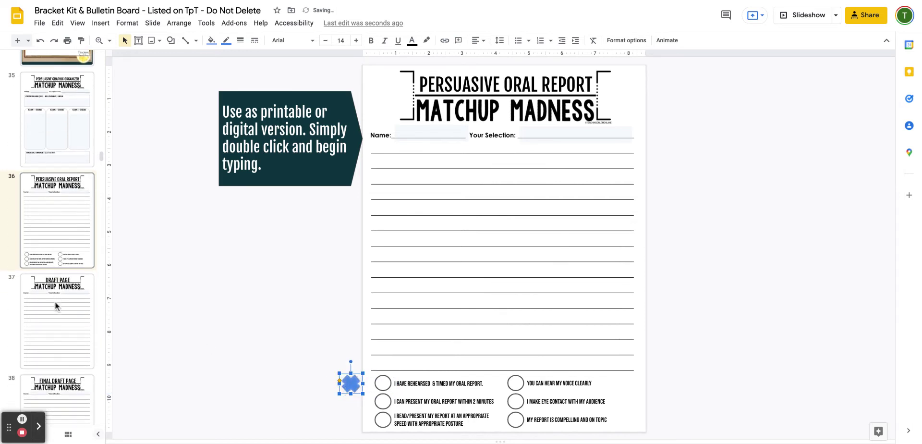
left_click(59, 306)
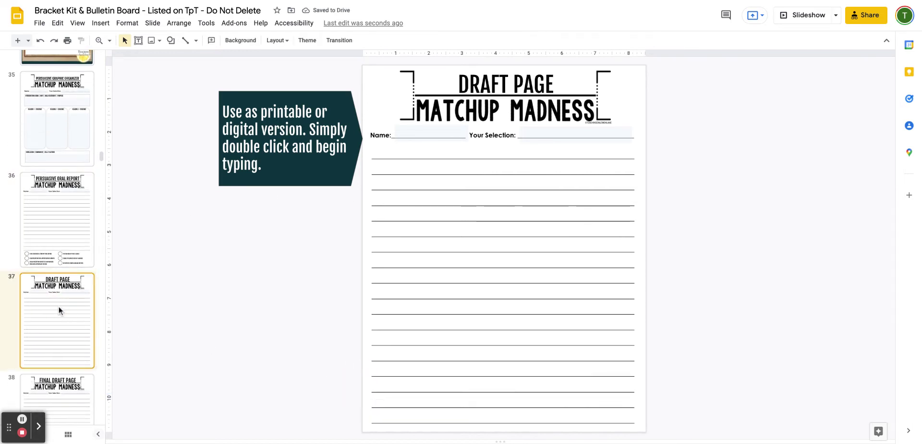
scroll(59, 307, "down", 2)
left_click(62, 328)
scroll(64, 328, "down", 3)
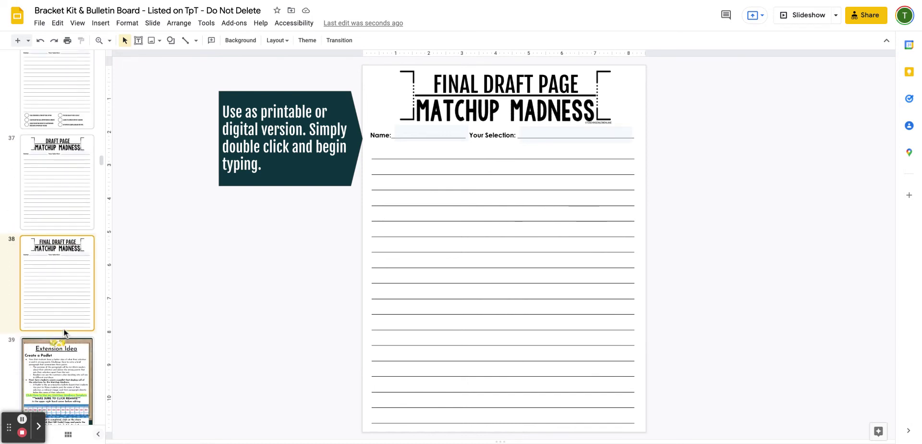
left_click(53, 294)
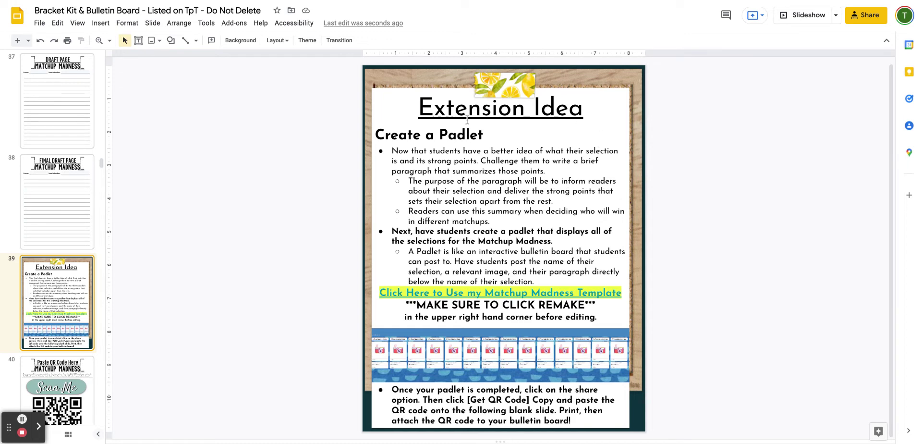
key("Down")
key("Up")
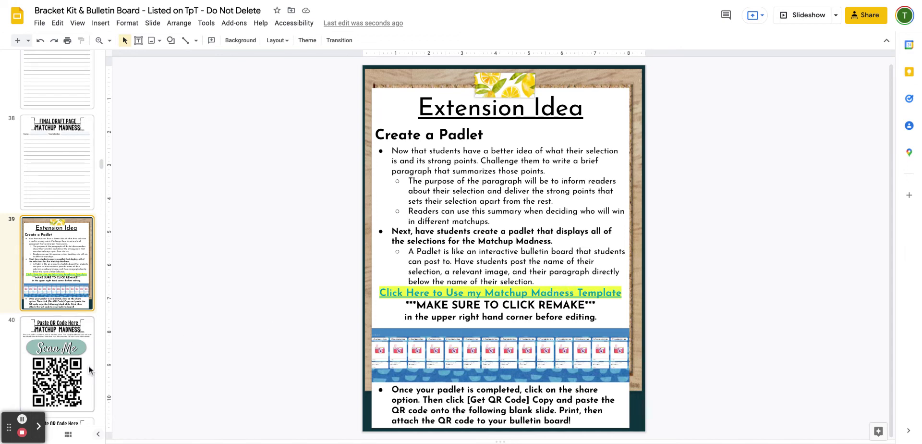
Step: Check QR code slides 40 and 41, then go to slide 48's ballot buttons
left_click(75, 368)
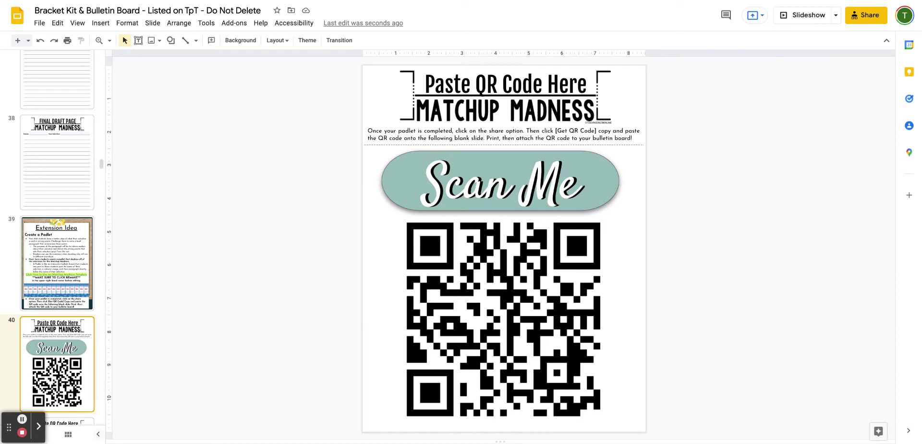
key("Down")
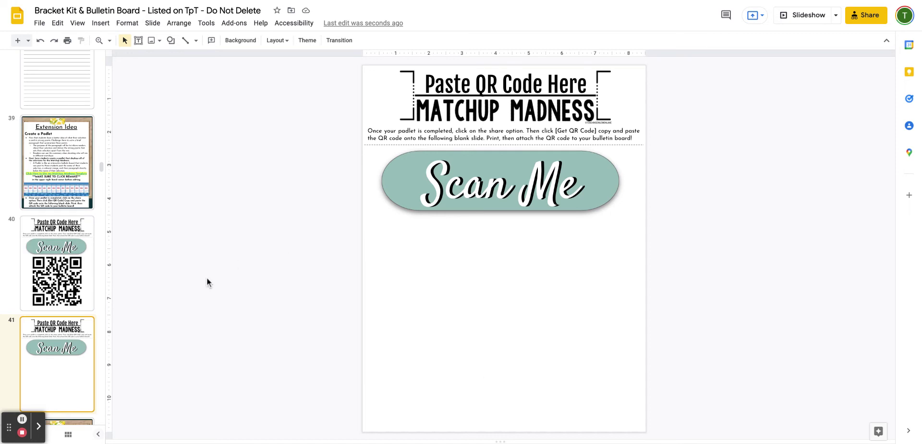
scroll(62, 259, "down", 10)
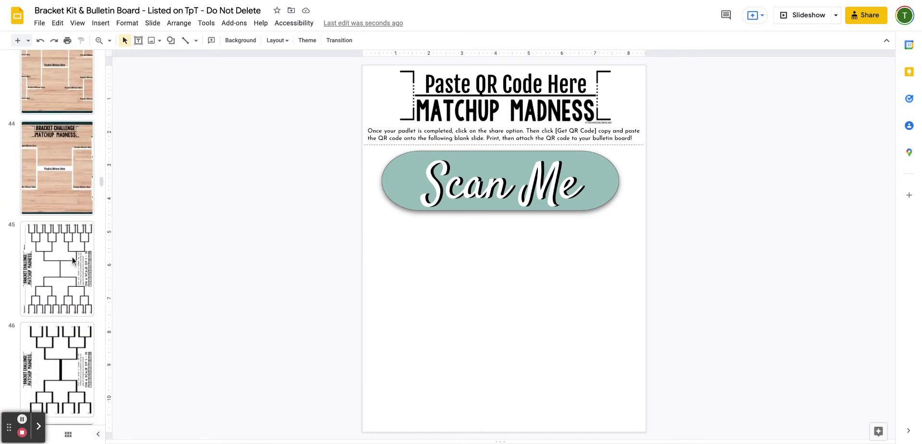
scroll(57, 240, "down", 4)
scroll(85, 220, "up", 1)
left_click(84, 221)
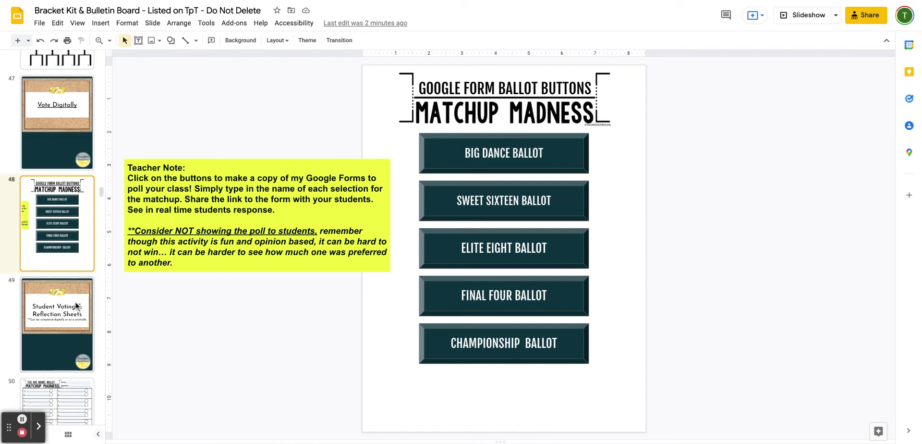
Step: View slide 42's Fill out a Bracket idea, then open the slide 43 Bracket Challenge
scroll(77, 306, "down", 1)
scroll(44, 309, "up", 6)
scroll(43, 309, "up", 18)
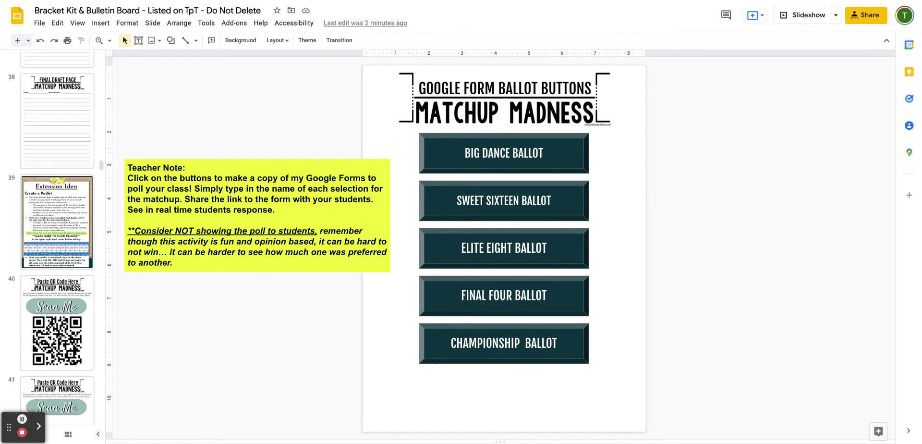
scroll(58, 252, "down", 7)
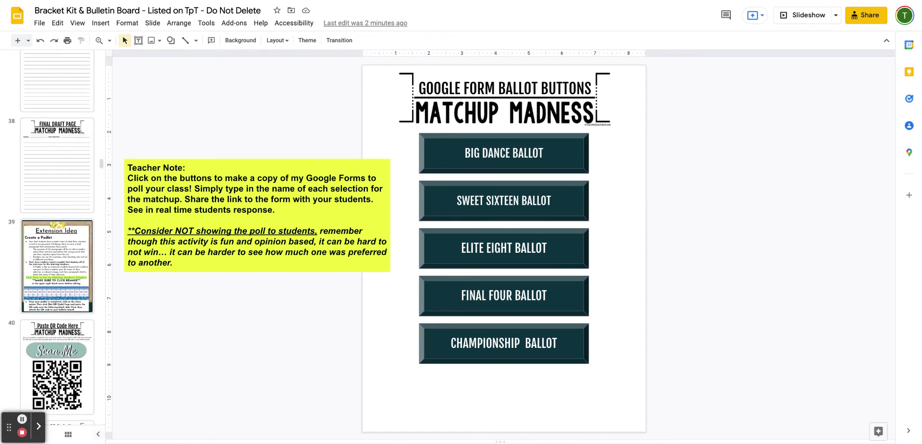
scroll(38, 342, "down", 2)
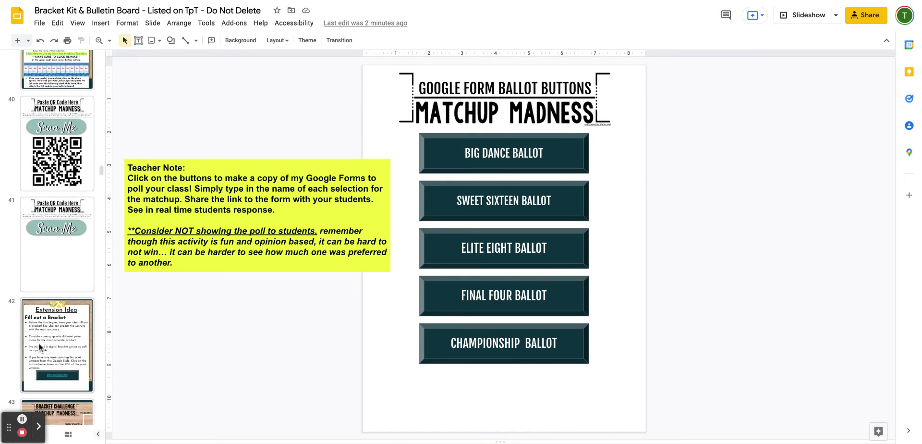
left_click(39, 342)
scroll(59, 260, "down", 4)
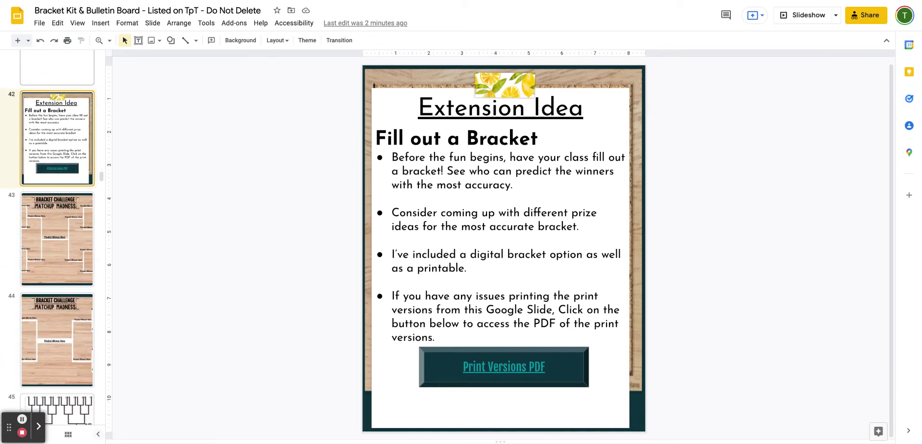
scroll(60, 240, "down", 1)
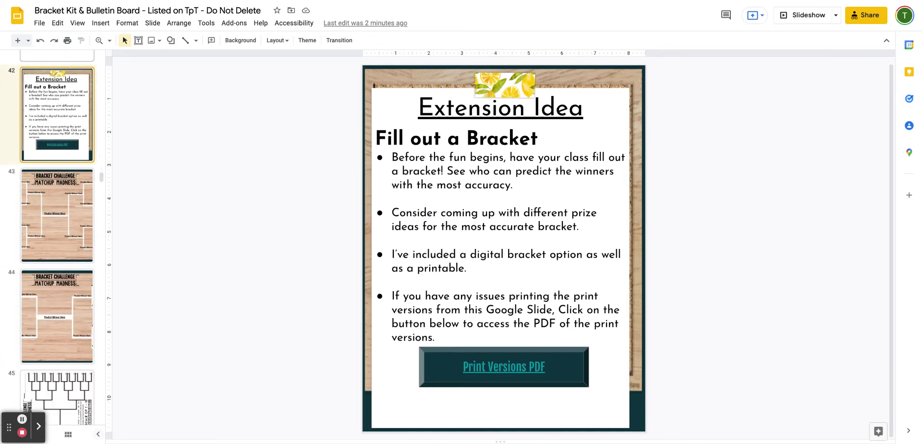
left_click(60, 240)
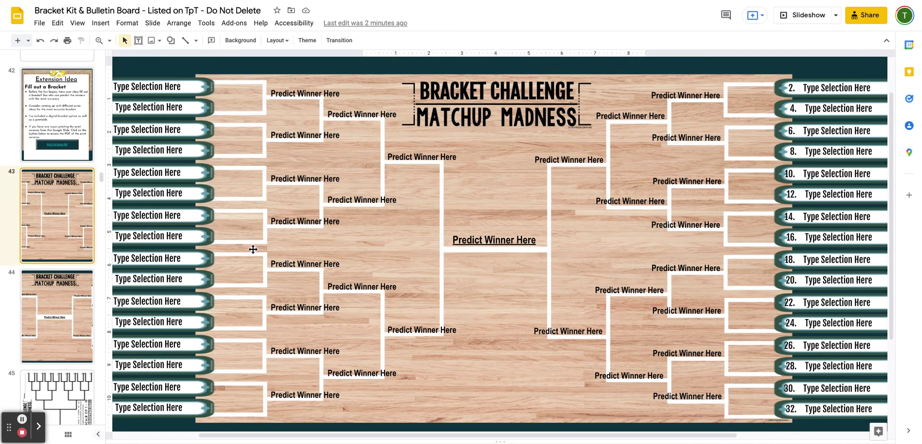
Step: Select the first three Type Selection Here boxes and pan across the 32-selection bracket
left_click(152, 86)
left_click(149, 107)
left_click(147, 130)
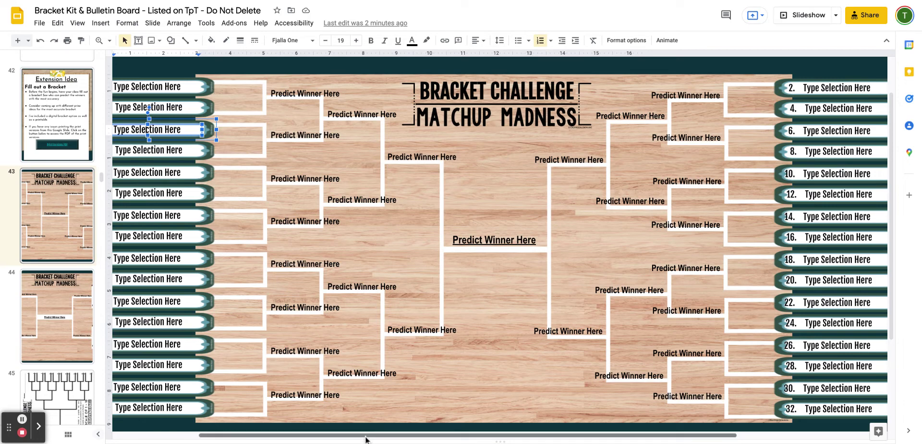
left_click_drag(380, 436, 366, 437)
scroll(365, 437, "left", 3)
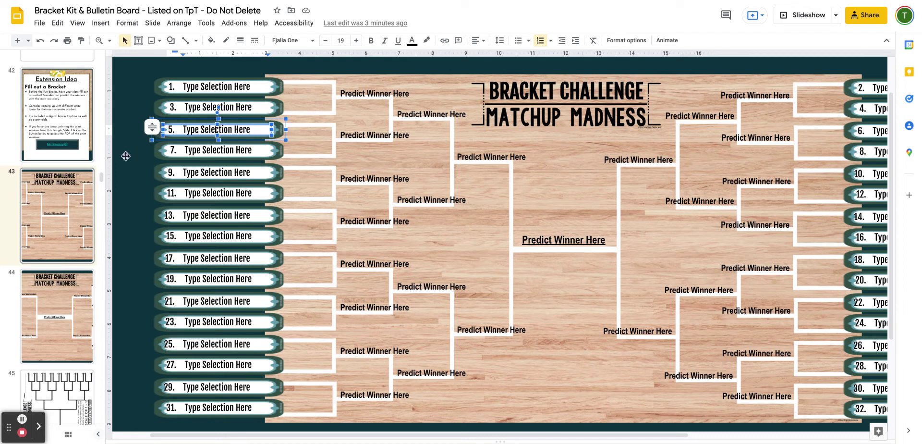
left_click(47, 211)
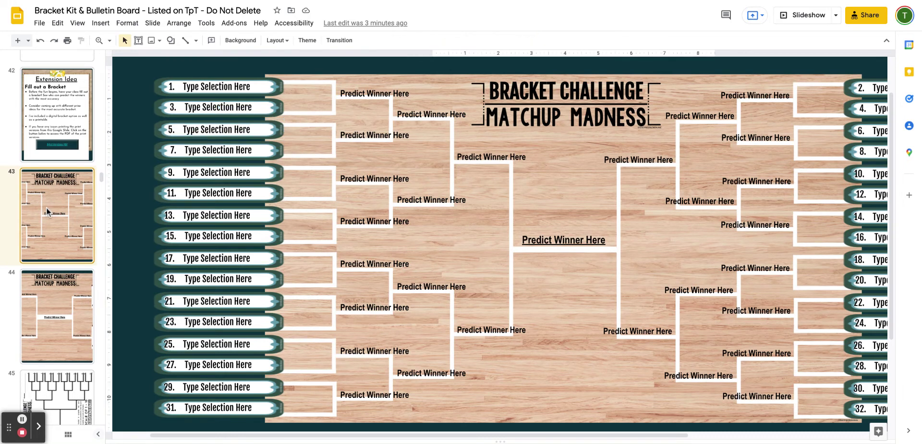
Step: Look at File > Make a copy, then open slide 44 and select a Predict Winner Here box
left_click(40, 23)
mouse_move(60, 115)
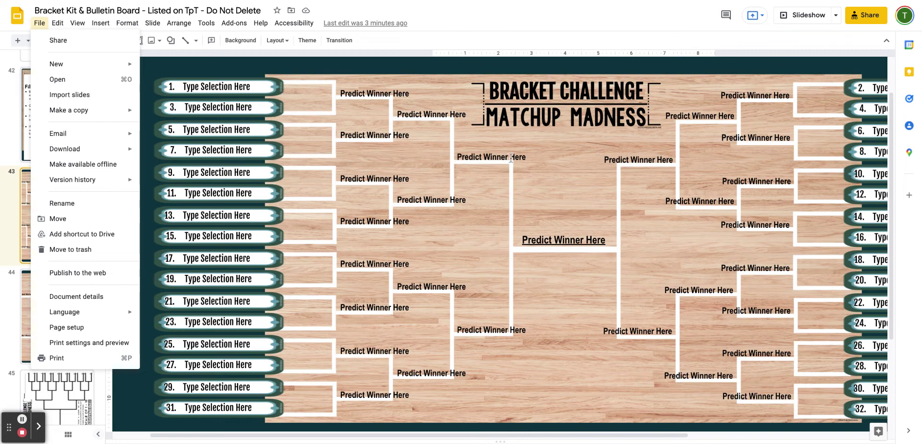
left_click(558, 163)
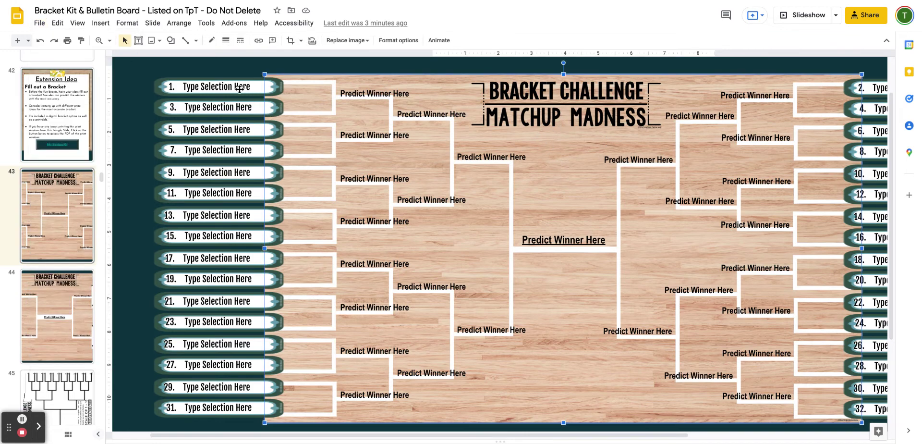
left_click(67, 293)
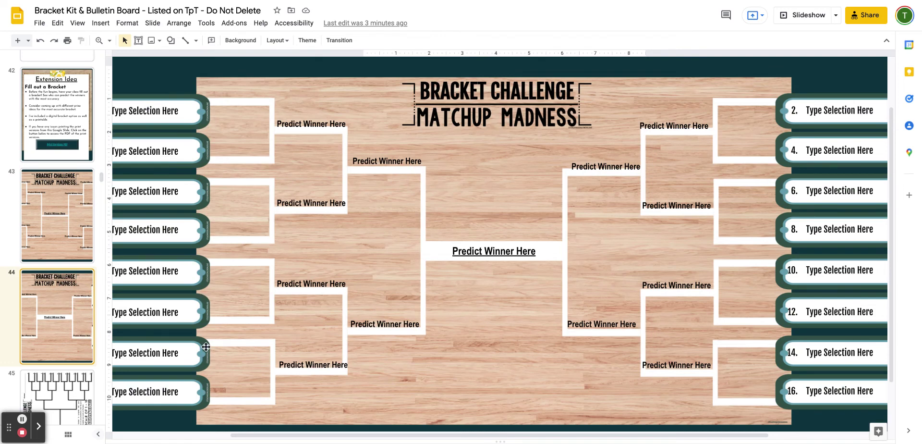
left_click(313, 124)
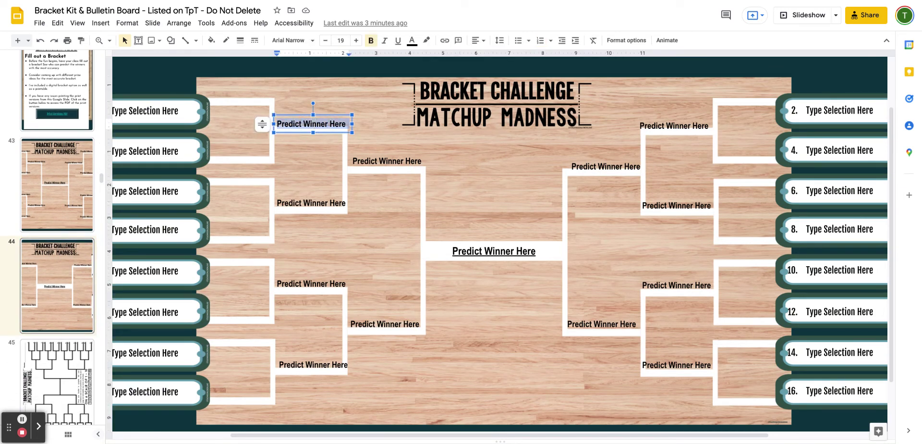
Step: Review the printable bracket worksheets on slides 45–46, including the rotated instruction text, then the Vote Digitally slide
scroll(52, 275, "down", 2)
left_click(53, 276)
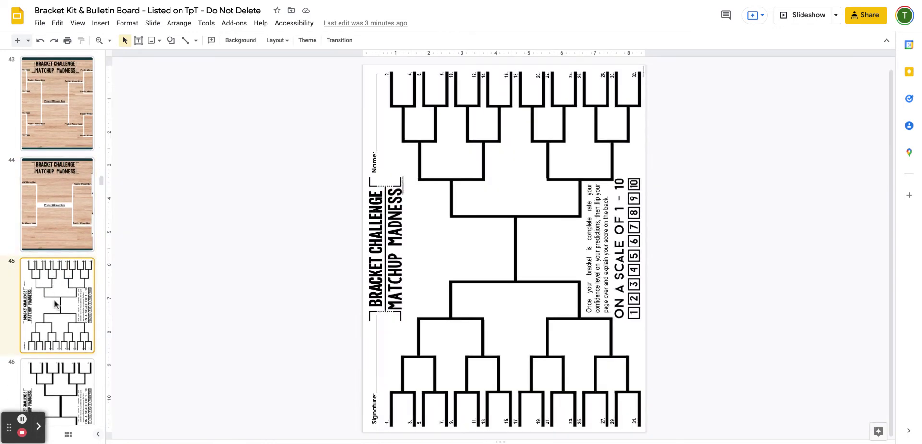
scroll(56, 303, "down", 1)
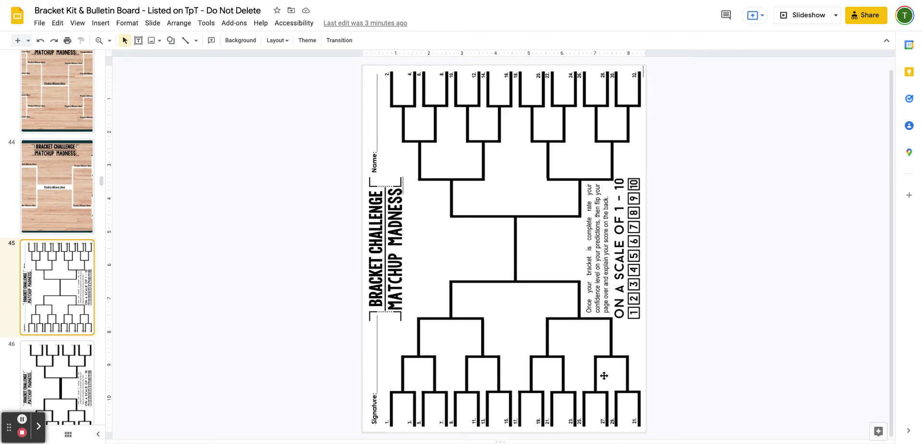
left_click(597, 290)
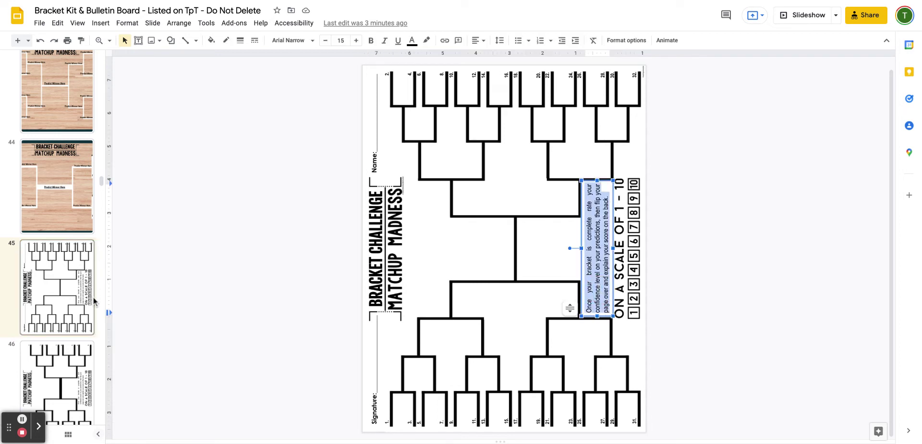
scroll(37, 294, "down", 1)
scroll(37, 294, "down", 1)
left_click(61, 302)
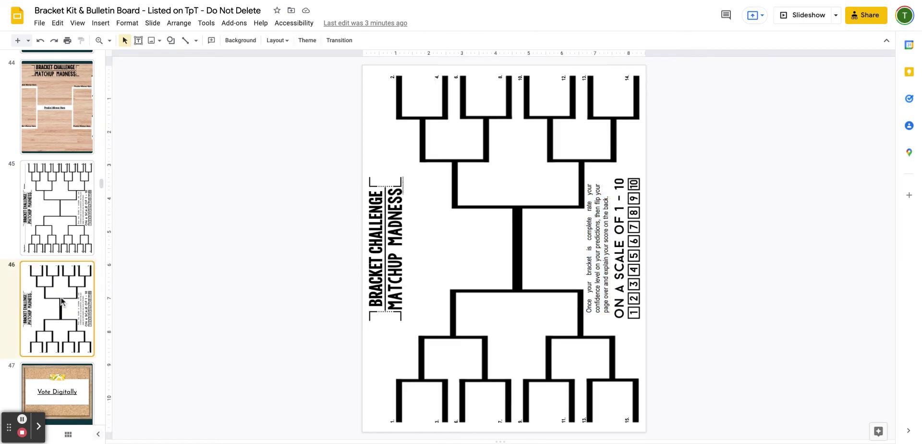
scroll(62, 302, "down", 1)
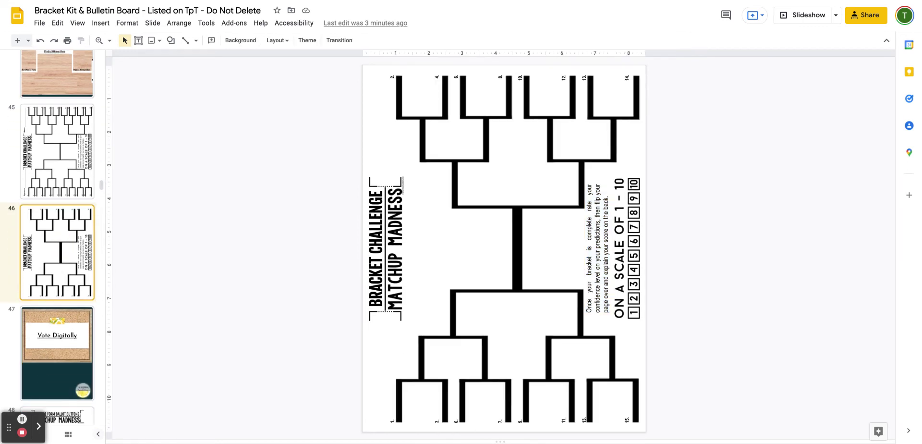
scroll(50, 303, "down", 1)
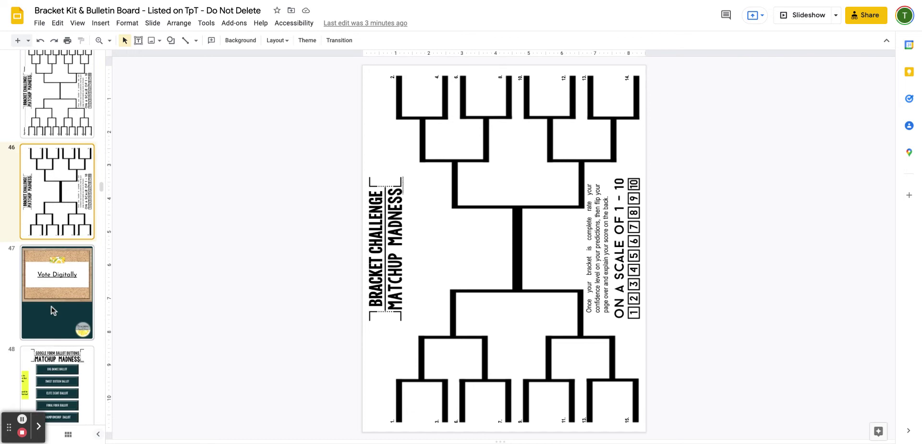
left_click(50, 303)
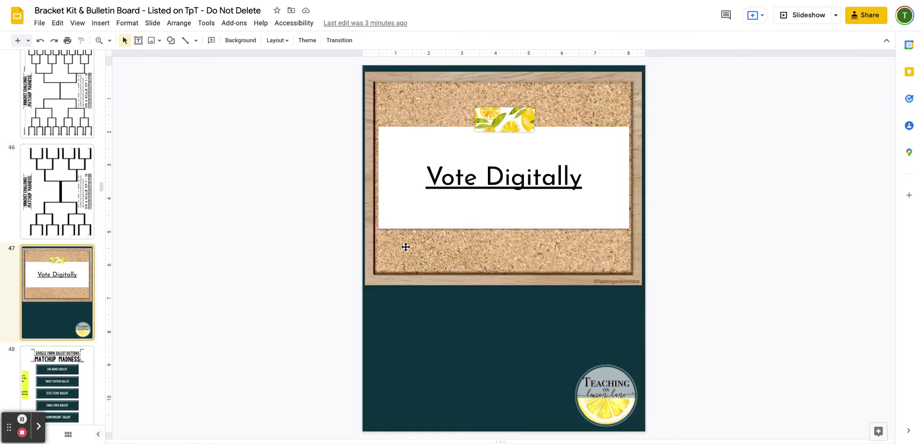
scroll(33, 242, "down", 2)
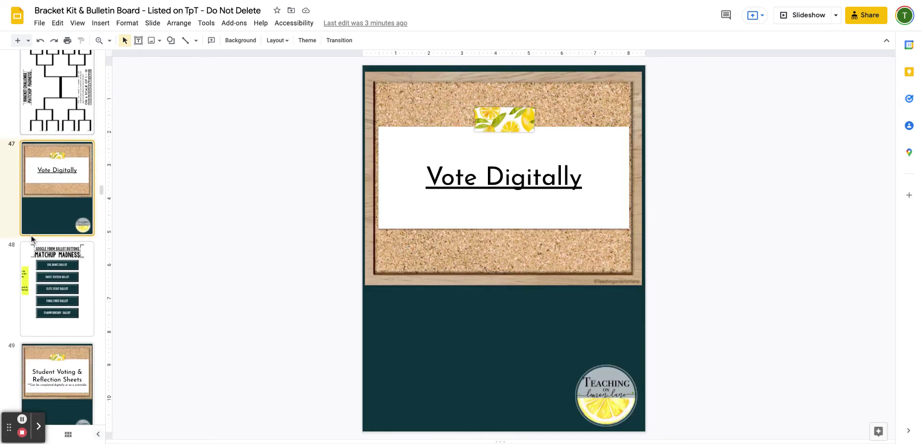
left_click(33, 242)
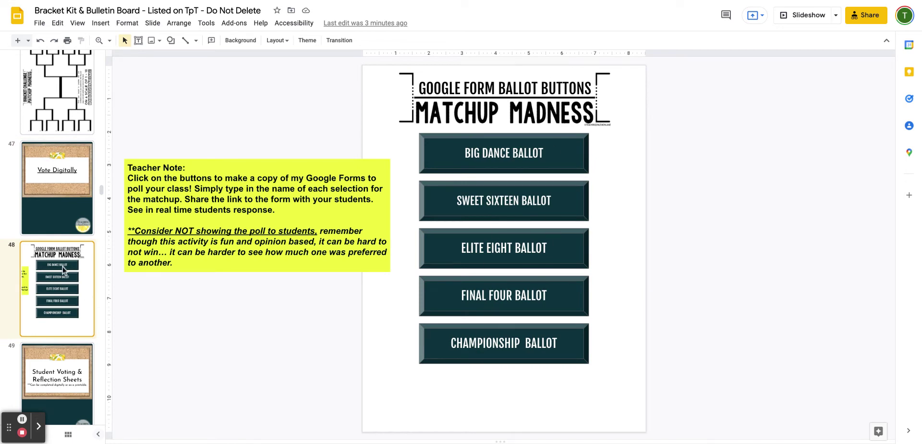
scroll(65, 271, "down", 1)
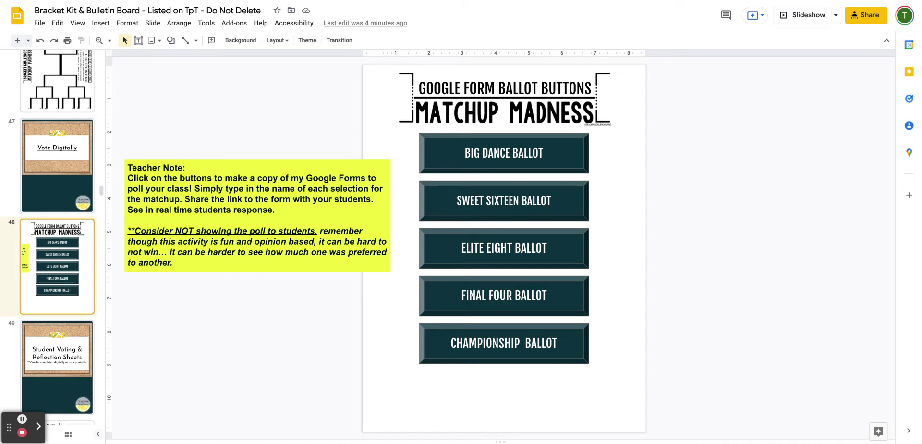
scroll(84, 282, "down", 1)
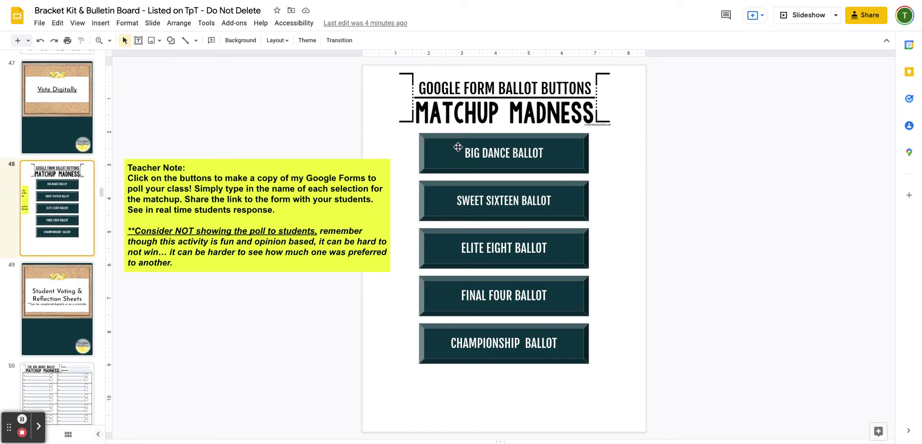
Step: Select the BIG DANCE BALLOT button and its text to view its form link
left_click(492, 153)
double_click(491, 154)
triple_click(492, 154)
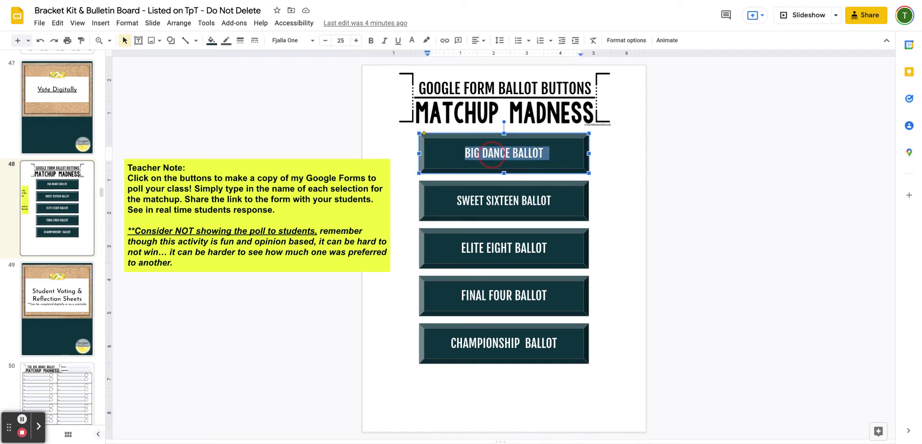
left_click(430, 150)
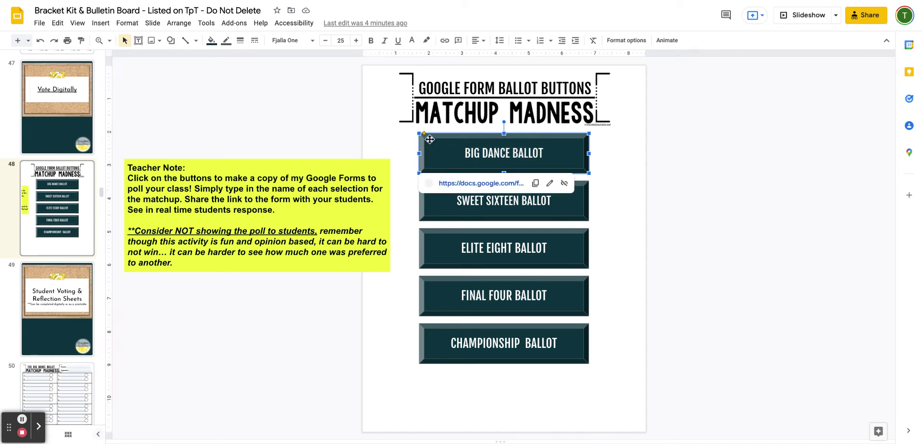
Step: Check the Sweet Sixteen, Elite Eight and Final Four ballot links, then open slide 49
left_click(436, 204)
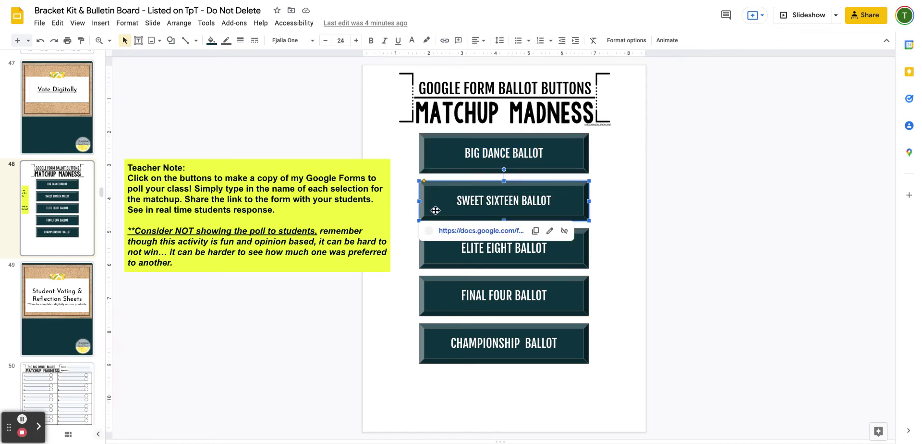
left_click(433, 254)
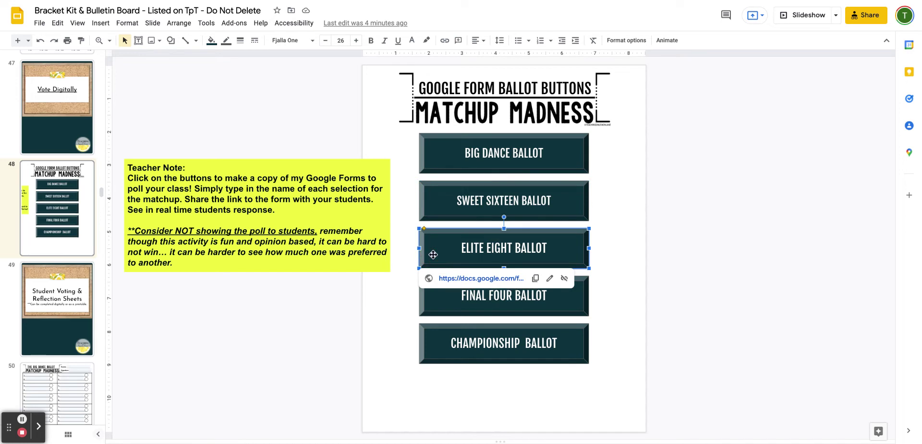
left_click(483, 247)
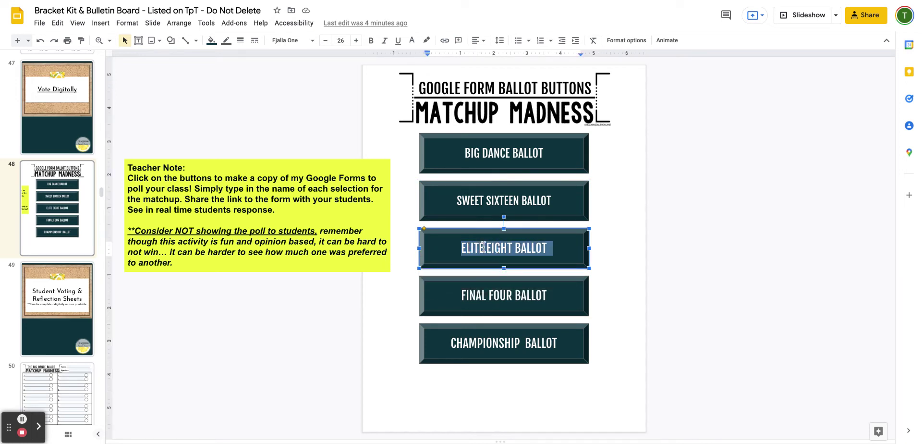
triple_click(483, 247)
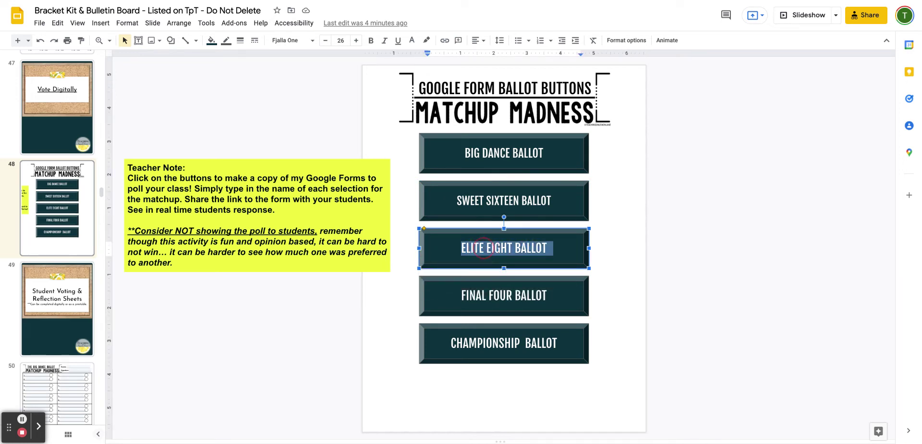
left_click(428, 296)
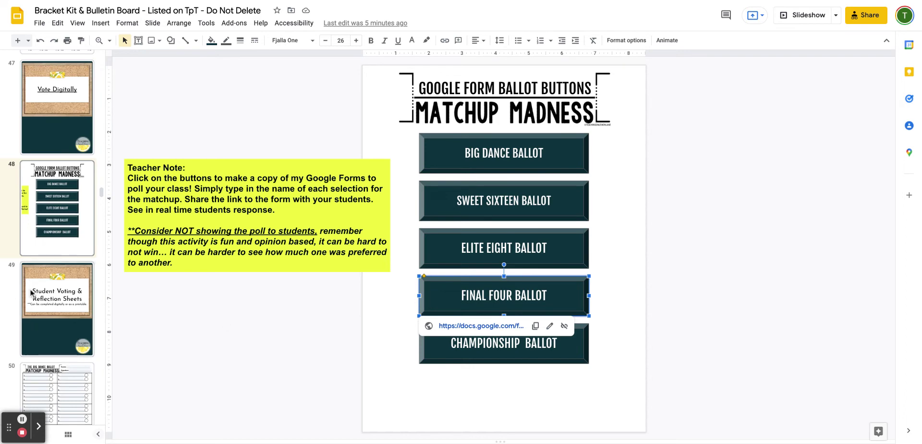
scroll(53, 261, "down", 3)
left_click(53, 261)
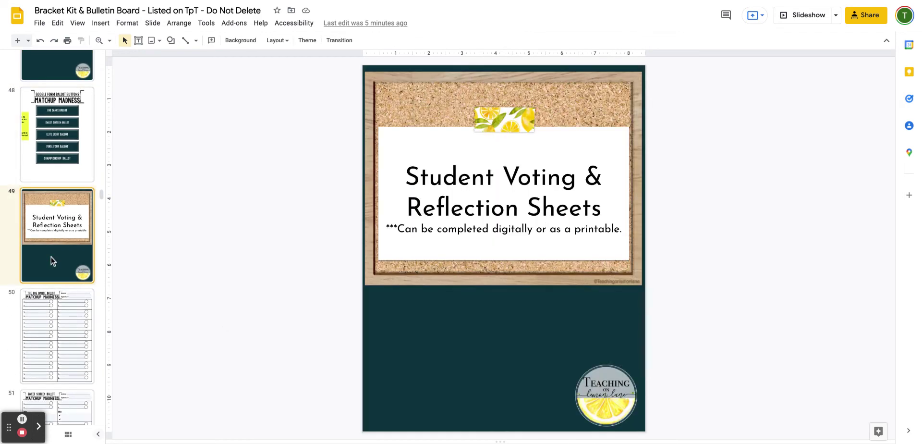
Step: On slide 50, enter edit mode in the numbered 1. and 2. blanks
scroll(52, 260, "down", 1)
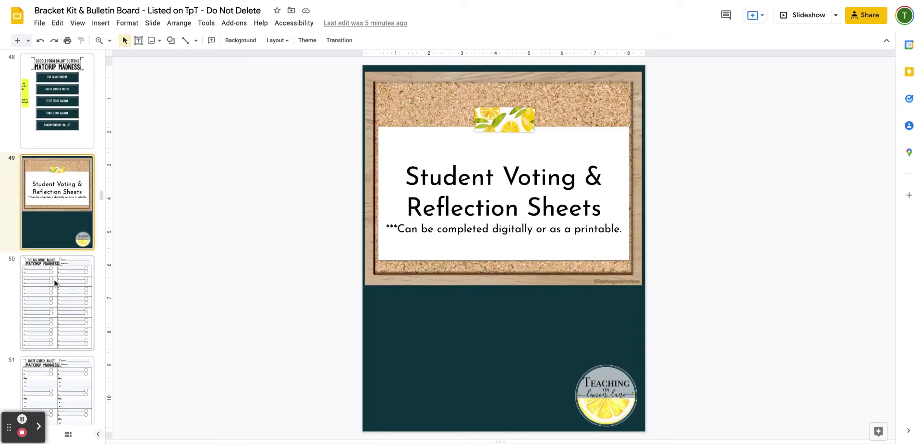
scroll(54, 278, "down", 2)
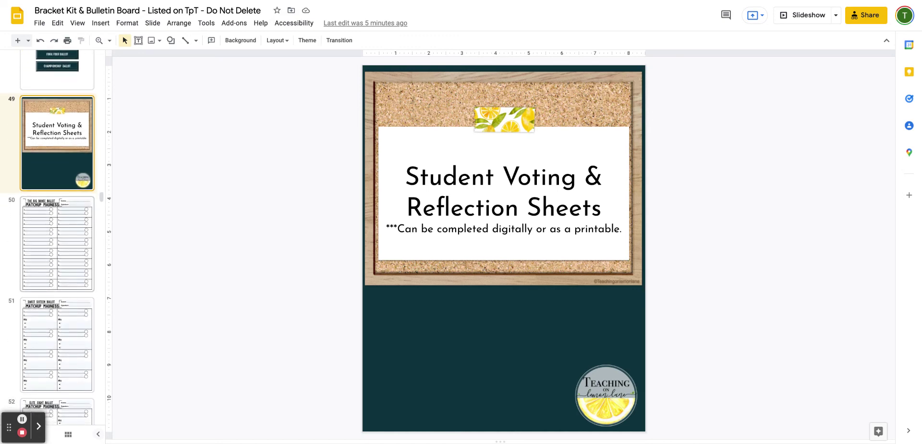
left_click(55, 270)
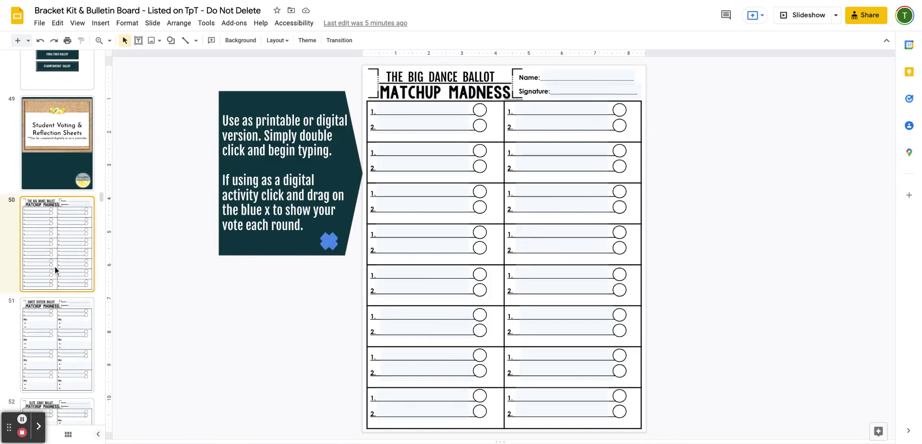
double_click(380, 110)
double_click(384, 124)
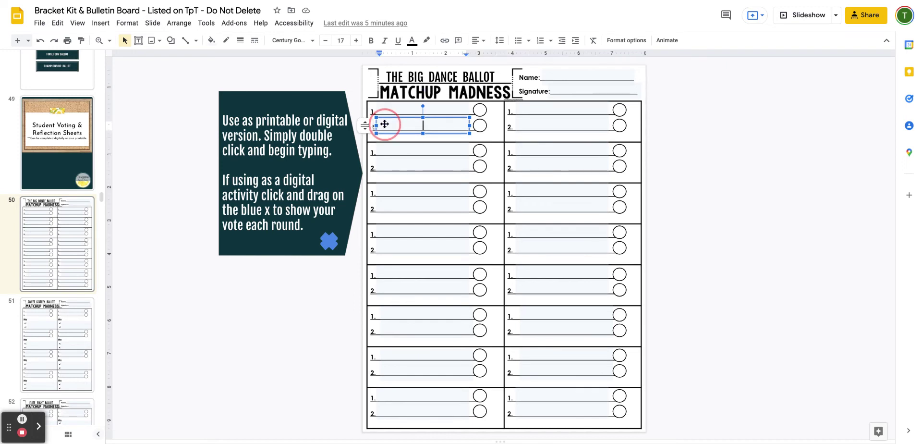
double_click(391, 148)
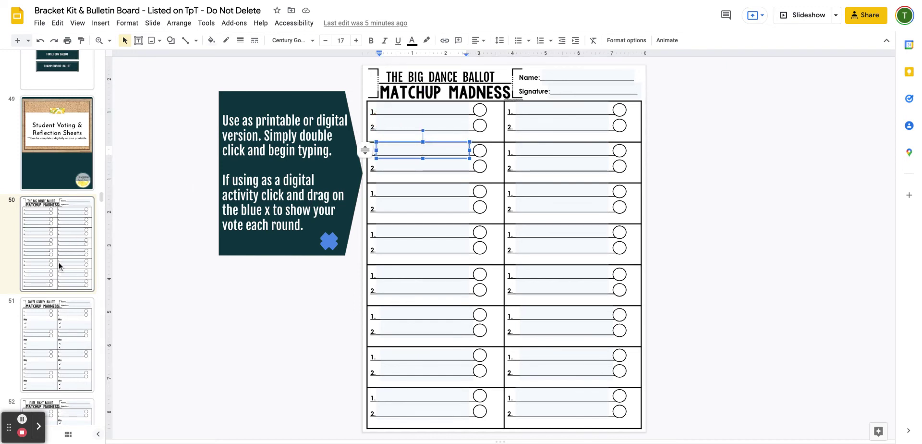
Step: Return briefly to the ballot buttons slide, then reopen the Big Dance Ballot slide 50
scroll(59, 266, "down", 1)
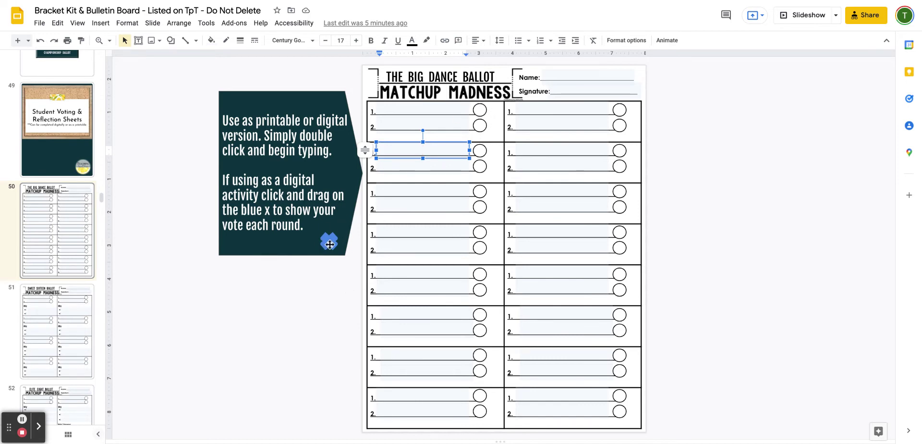
scroll(50, 270, "down", 3)
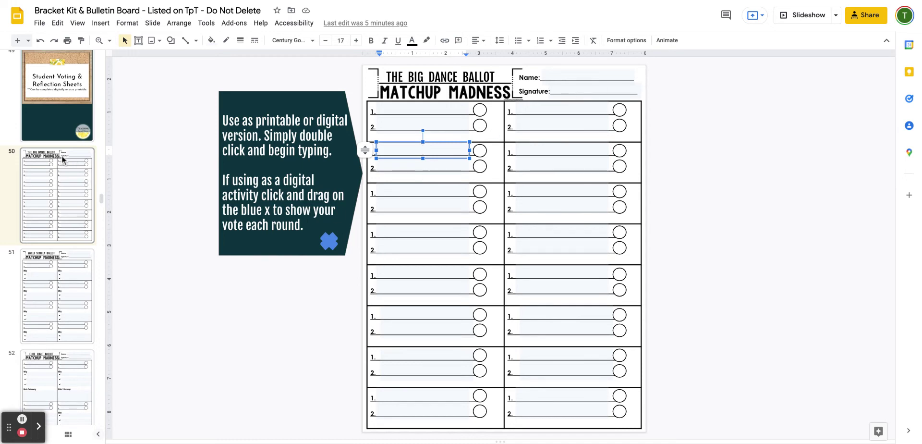
scroll(54, 186, "up", 3)
scroll(54, 187, "up", 1)
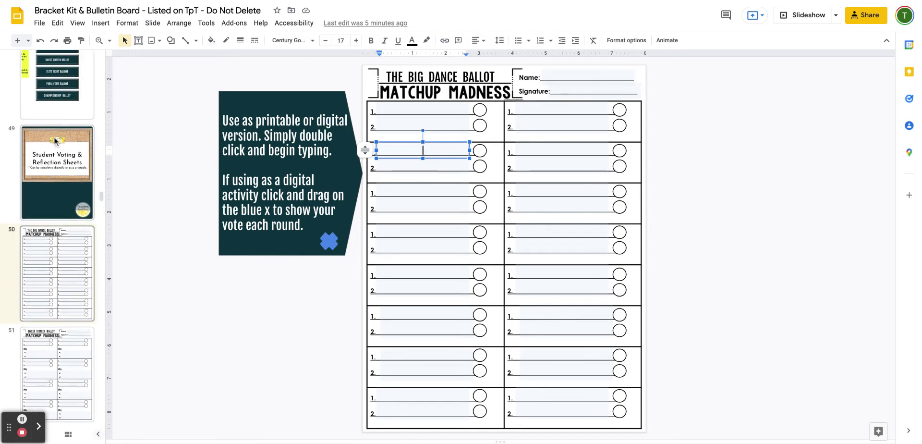
left_click(50, 109)
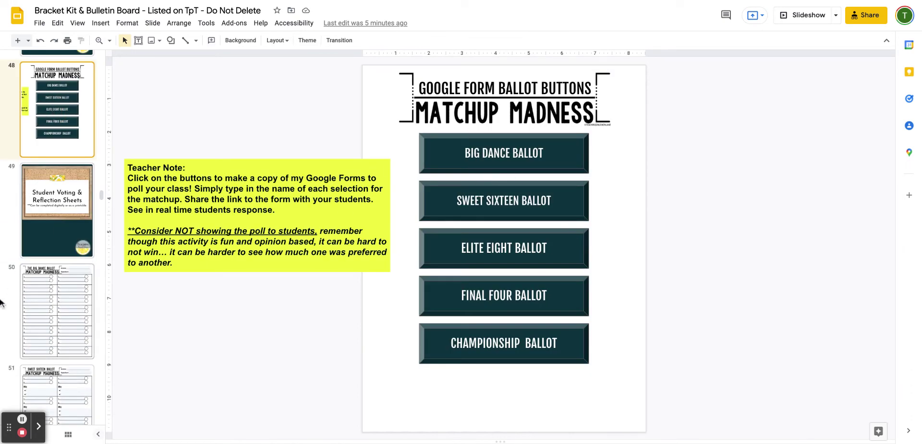
scroll(75, 288, "down", 2)
left_click(72, 206)
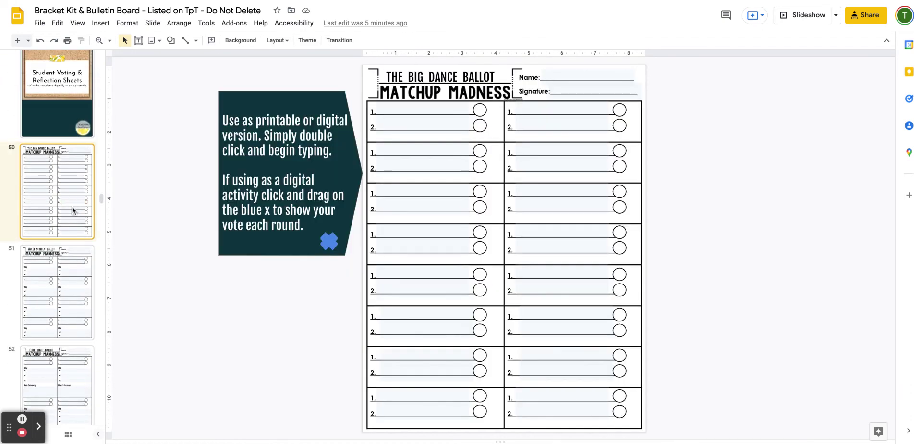
Step: Look through the Sweet Sixteen and Elite Eight ballots, selecting the Main Takeaway and Why answer boxes
scroll(73, 210, "down", 1)
left_click(73, 210)
scroll(72, 212, "down", 2)
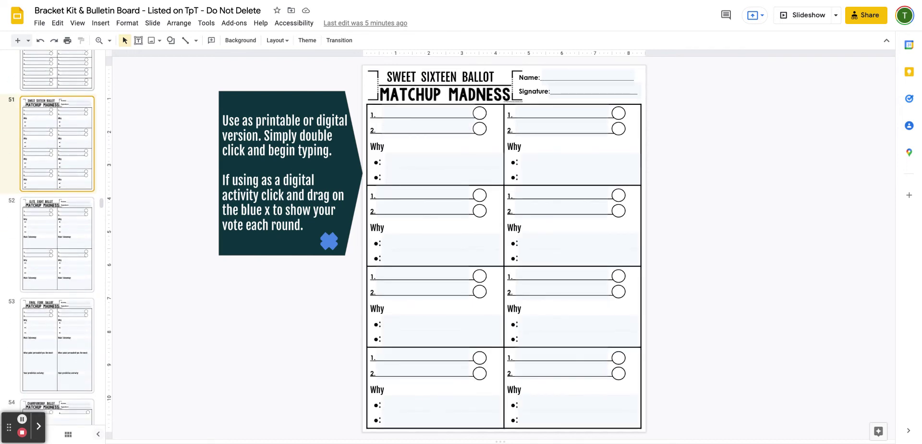
left_click(62, 238)
scroll(61, 238, "down", 3)
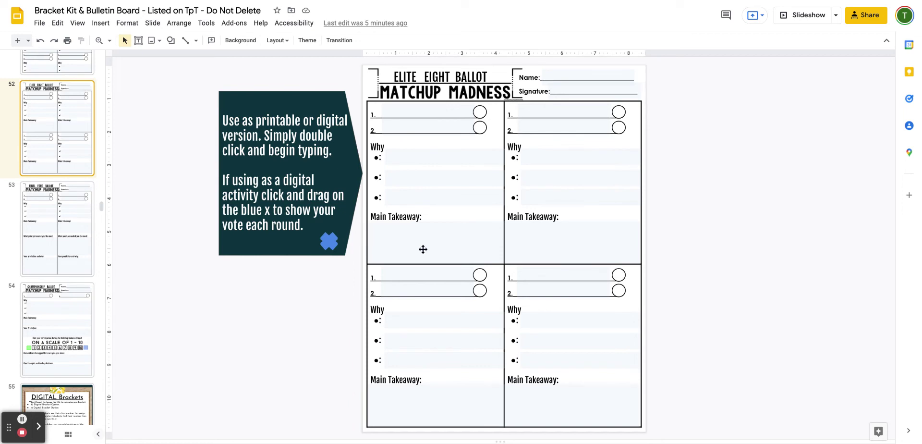
left_click(396, 229)
left_click(393, 159)
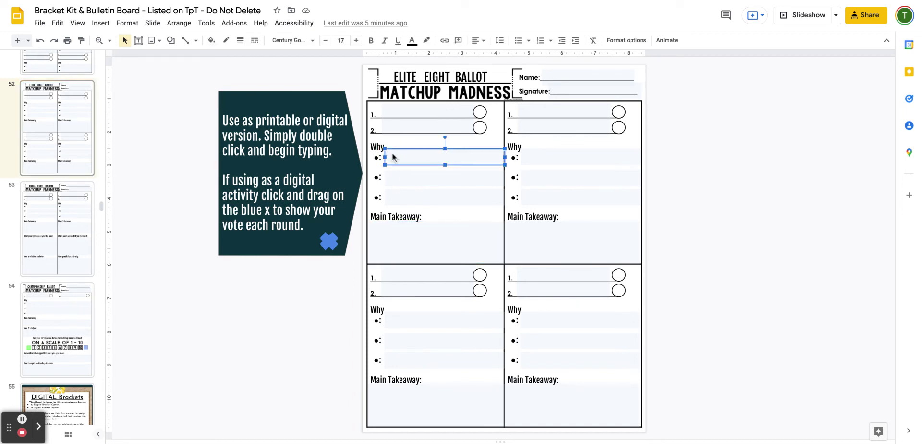
left_click(404, 177)
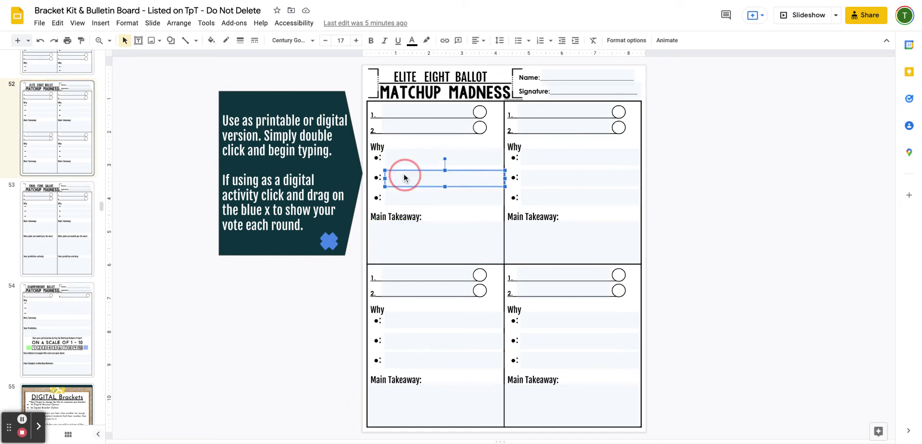
Step: View the Final Four and Championship ballots, revisit the ballot-buttons slide, then return to the Championship Ballot
left_click(53, 207)
scroll(53, 206, "down", 1)
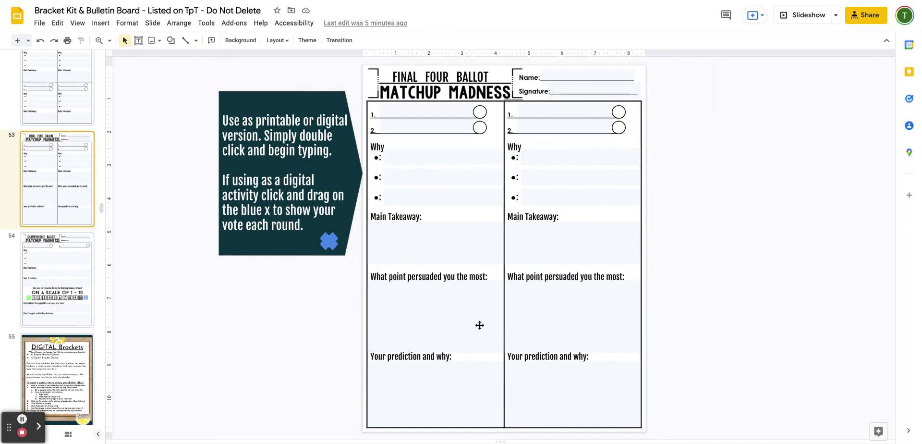
left_click(60, 283)
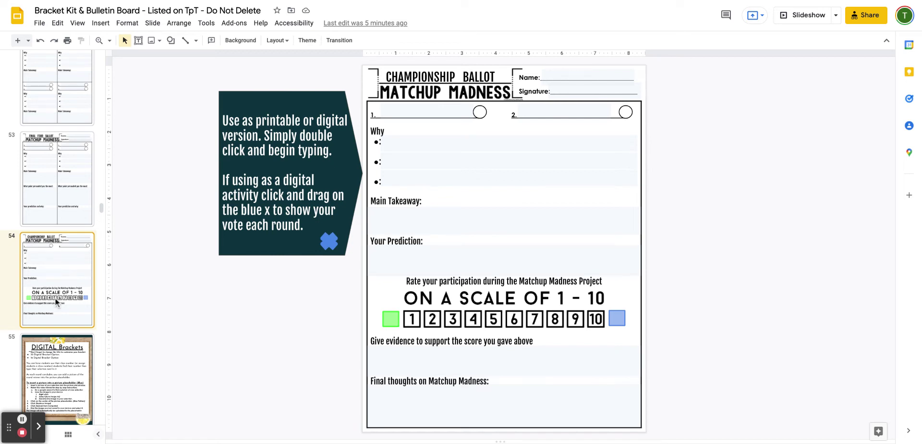
scroll(55, 200, "up", 10)
left_click(56, 204)
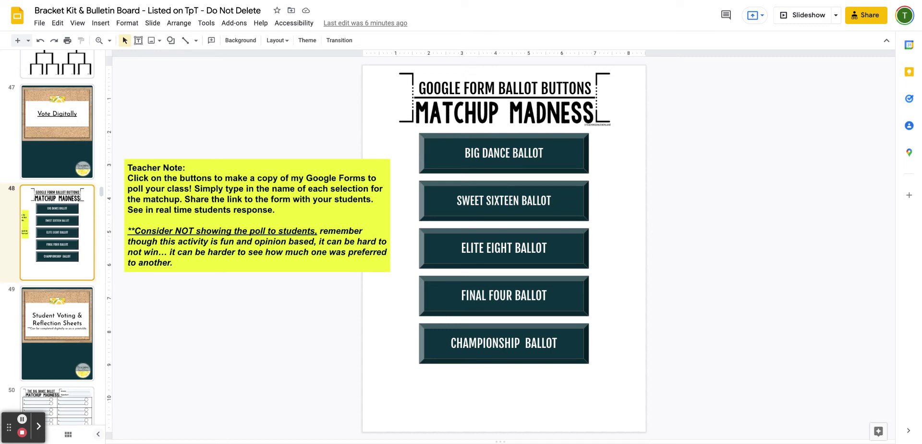
scroll(63, 292, "down", 12)
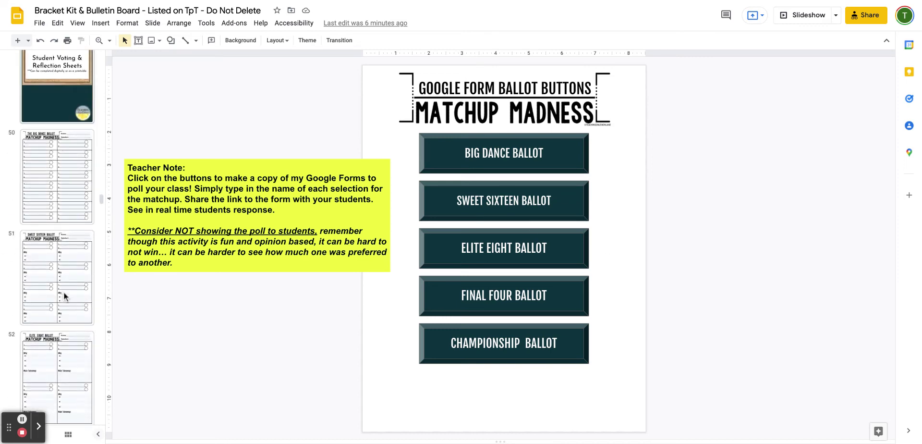
left_click(65, 288)
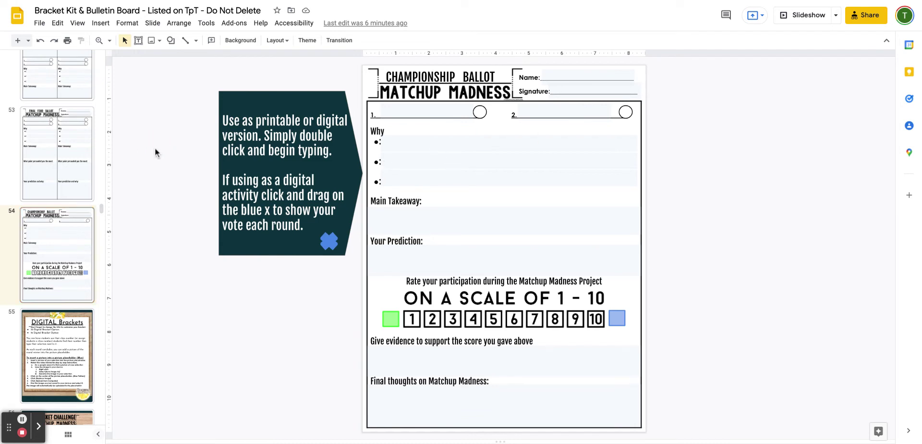
scroll(60, 261, "down", 3)
Step: Pass the Digital Brackets instructions slide and open the 32-slot Bracket Challenge bracket on slide 56
left_click(54, 297)
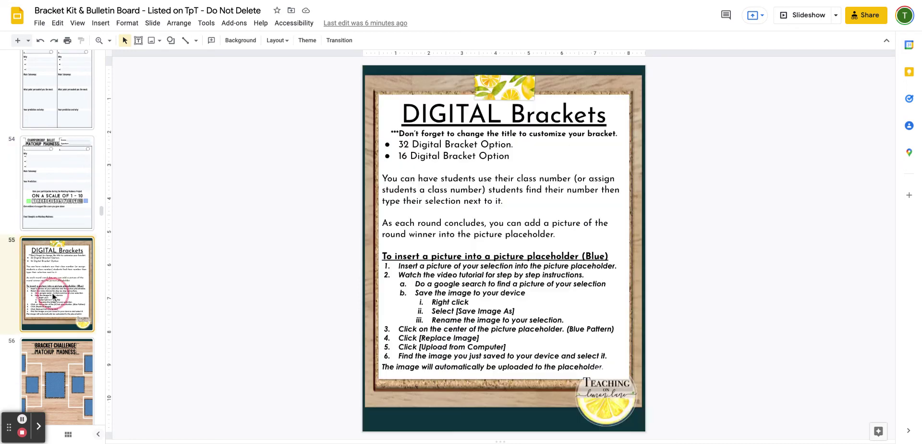
scroll(55, 295, "down", 2)
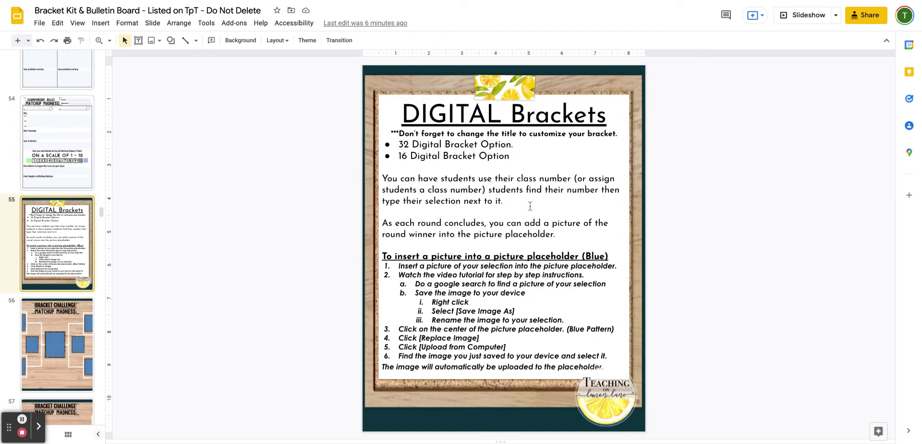
scroll(67, 220, "down", 2)
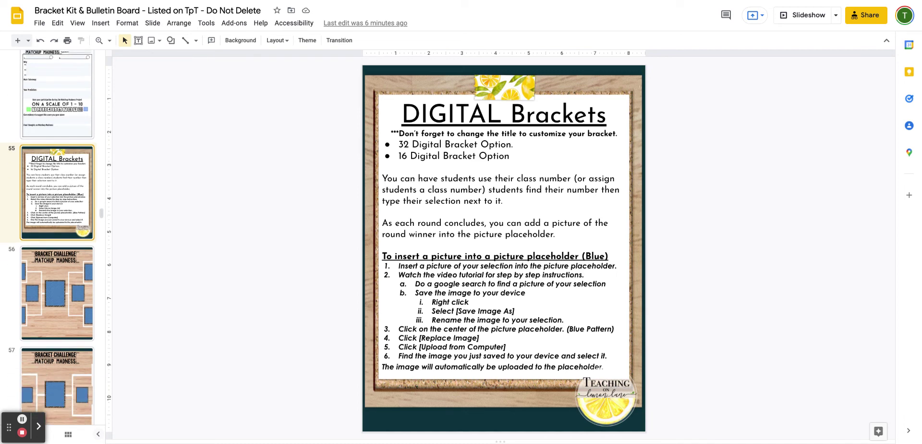
scroll(56, 240, "down", 2)
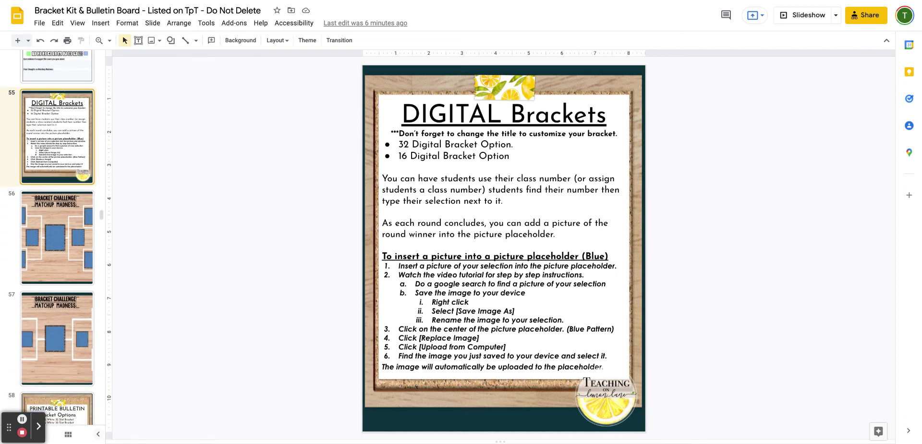
left_click(57, 237)
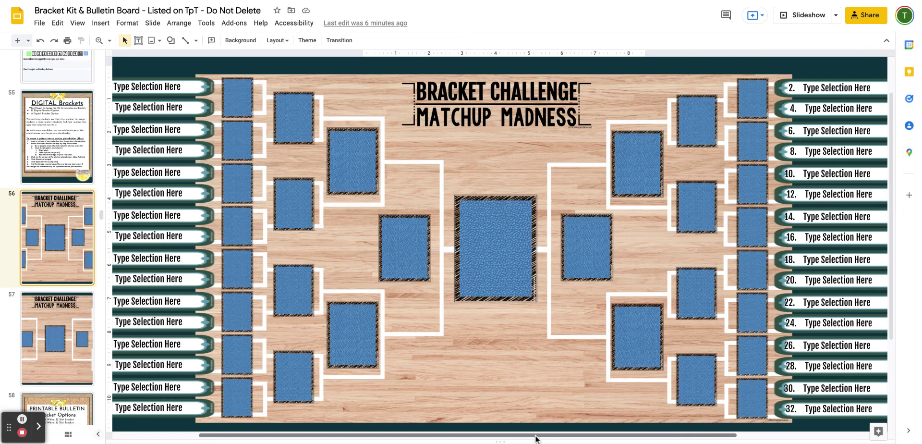
Step: Bring the bracket's left edge into view and select the top-left blue picture placeholder
scroll(542, 439, "left", 3)
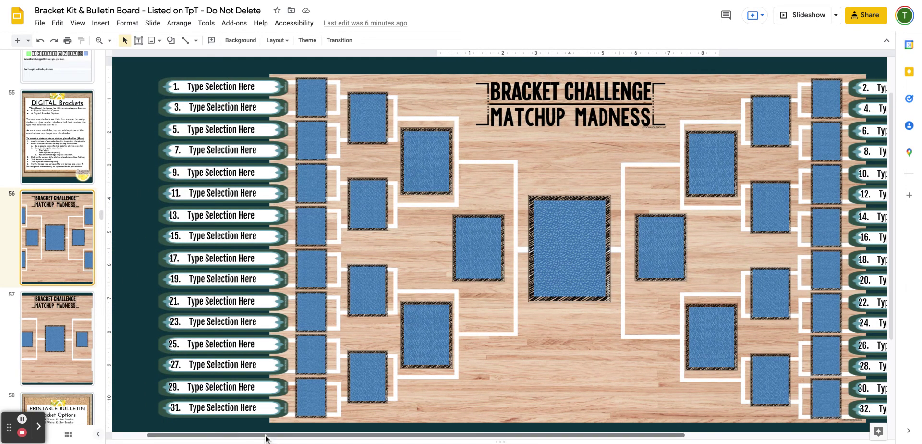
scroll(265, 438, "right", 5)
scroll(266, 439, "left", 4)
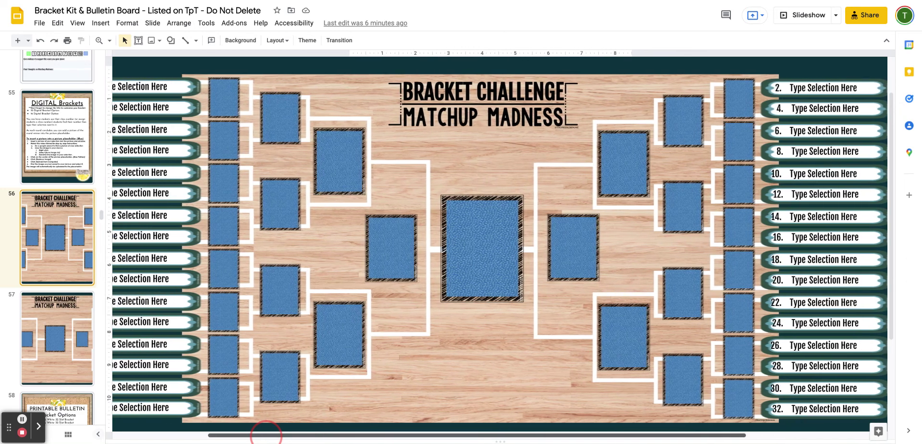
left_click(280, 90)
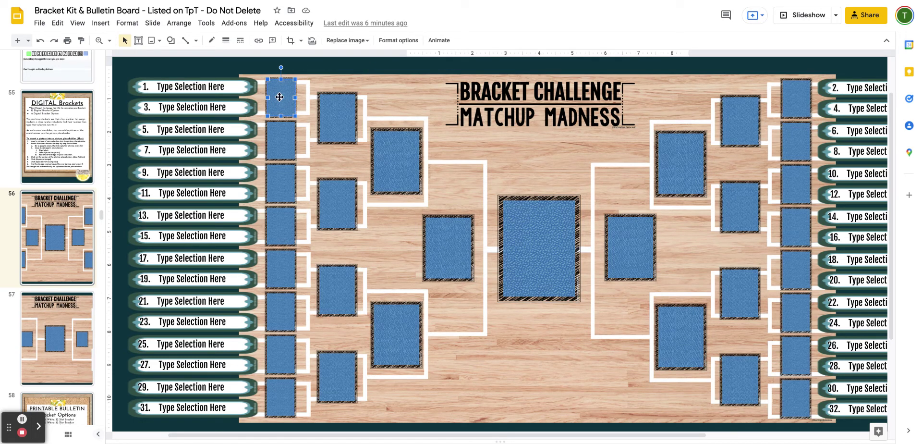
left_click(360, 41)
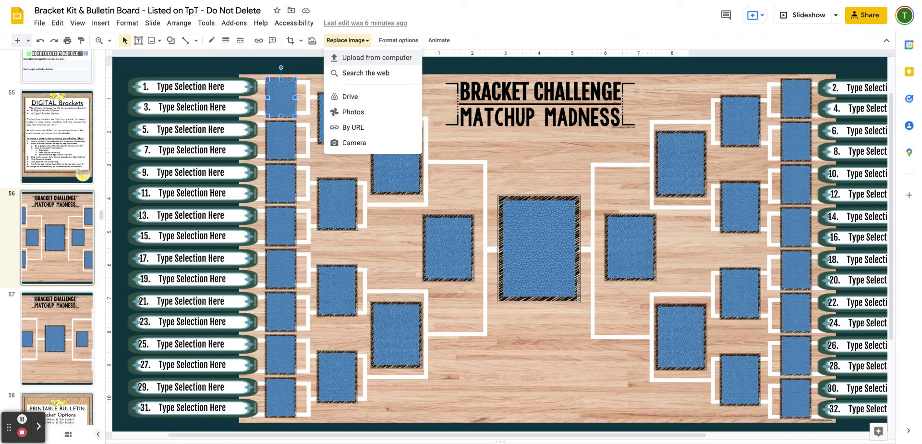
left_click(370, 73)
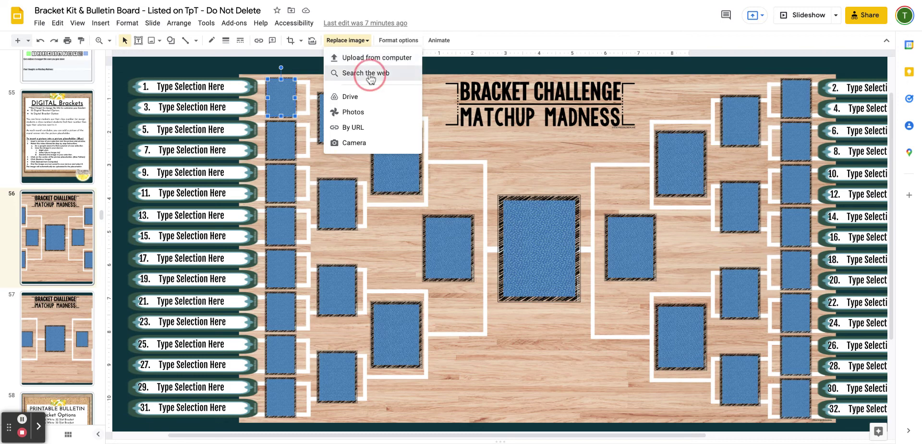
double_click(806, 46)
left_click(806, 45)
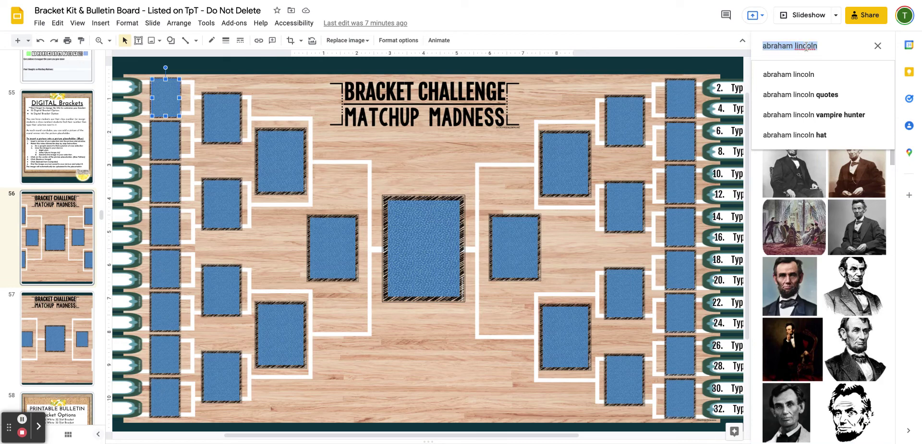
type("Wonder Book")
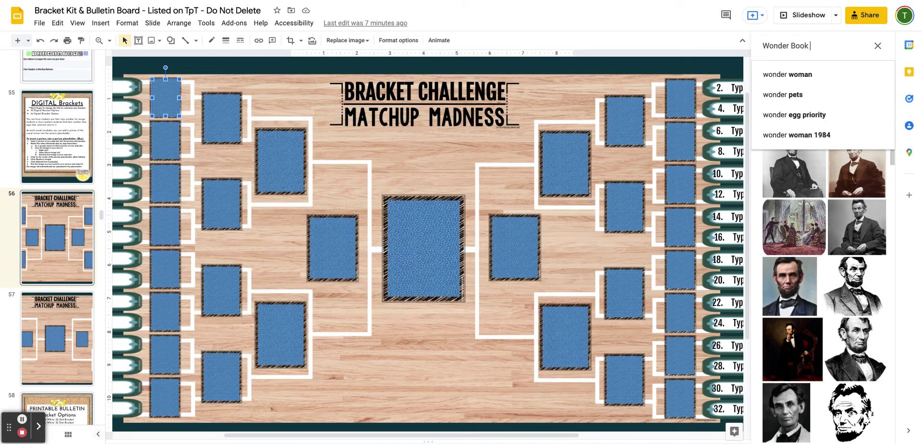
type(" Novel")
key("Return")
scroll(825, 227, "down", 7)
scroll(825, 227, "down", 2)
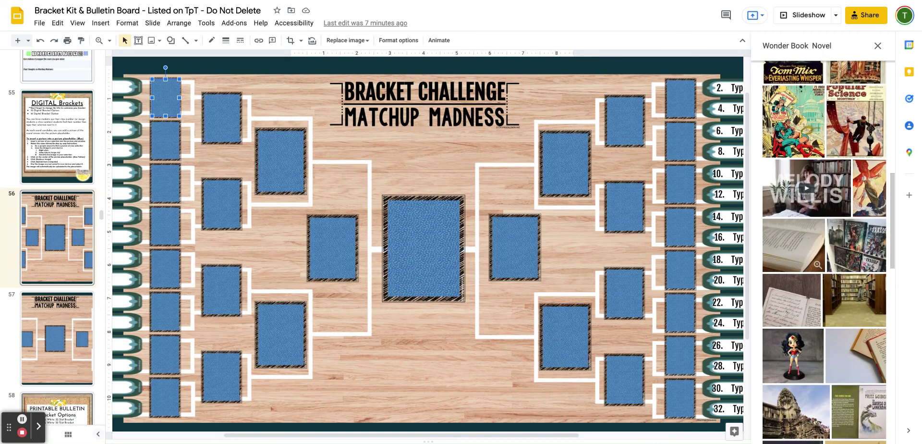
scroll(792, 216, "up", 10)
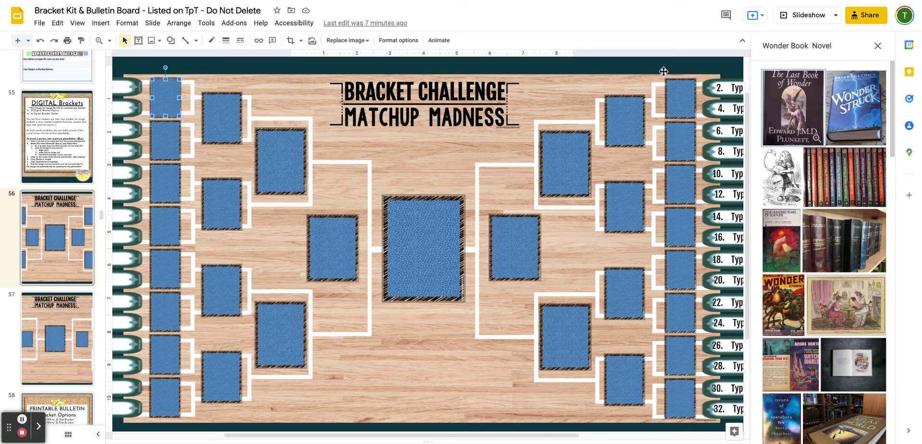
left_click(877, 46)
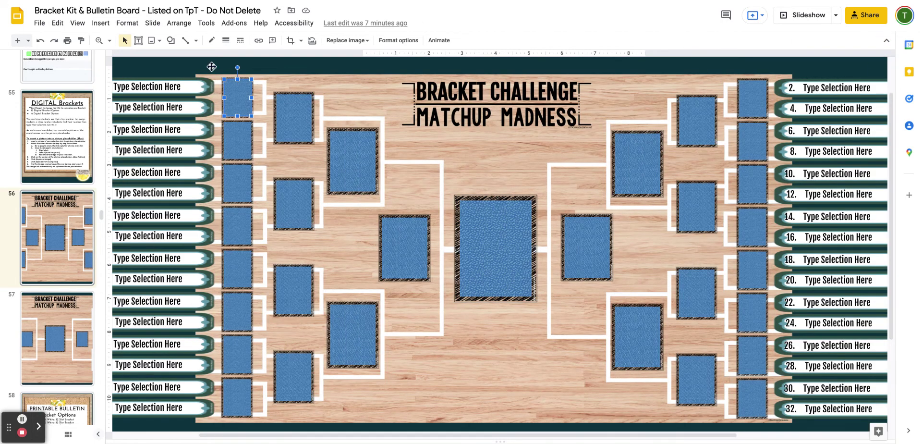
Step: Check and dismiss the Replace image options, then view the 16-slot bracket on slide 57
left_click(350, 41)
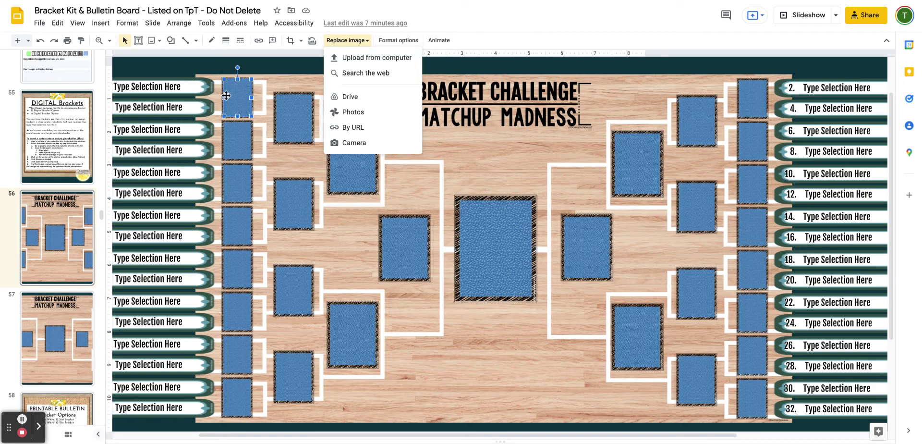
left_click(499, 188)
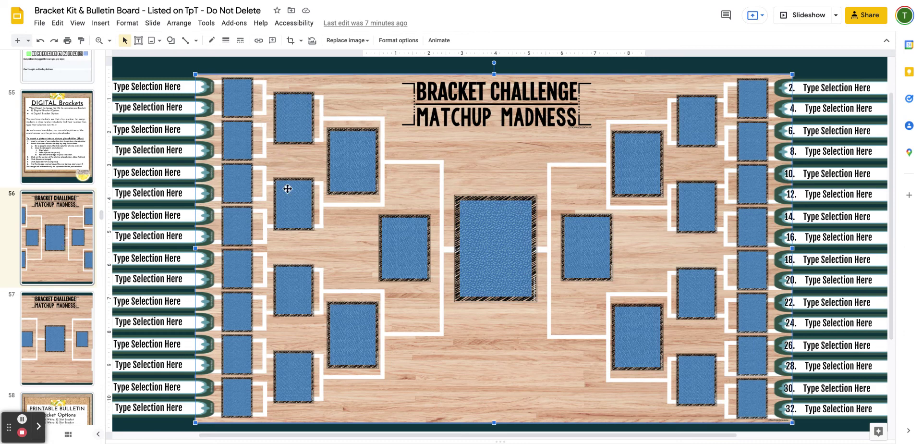
left_click(34, 311)
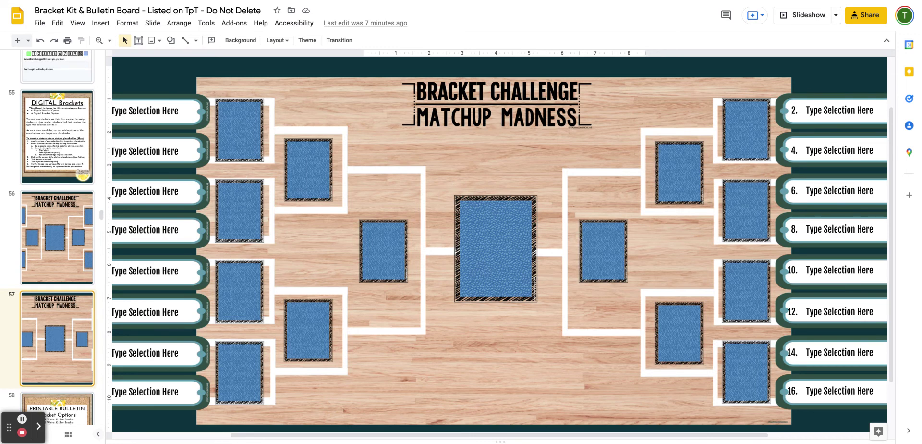
scroll(499, 245, "down", 2)
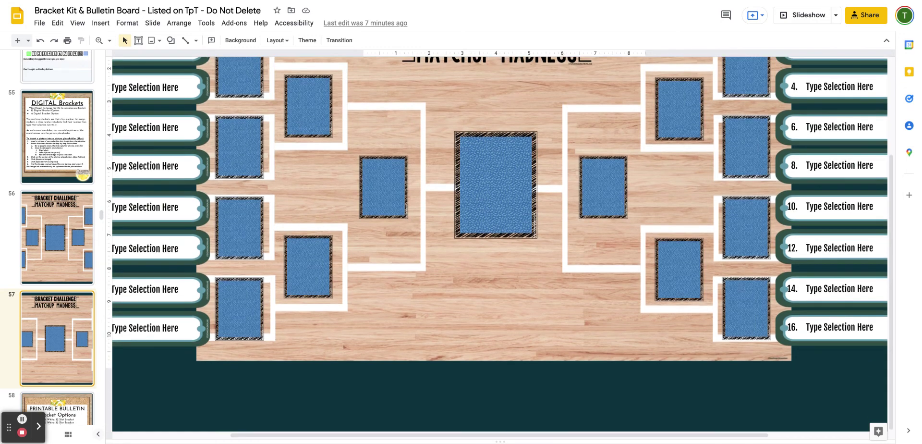
scroll(45, 293, "down", 2)
Step: Review the Printable Bulletin options, corner markers, 32 Slot divider, 5x2 Tall and 5x5 Horizontal bracket slides
scroll(45, 289, "down", 2)
left_click(45, 290)
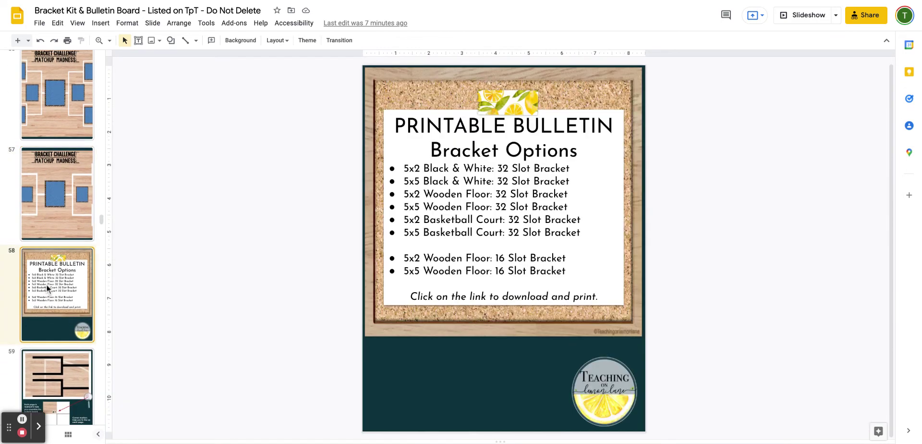
scroll(46, 284, "down", 2)
left_click(46, 284)
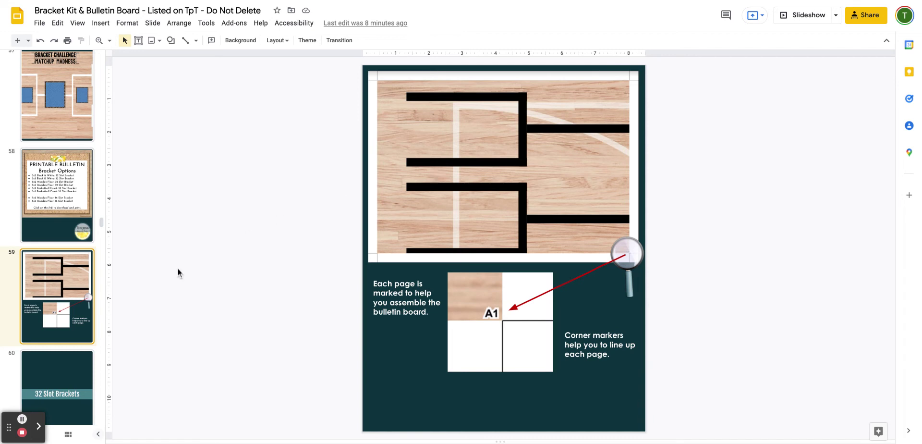
scroll(44, 298, "down", 4)
left_click(44, 297)
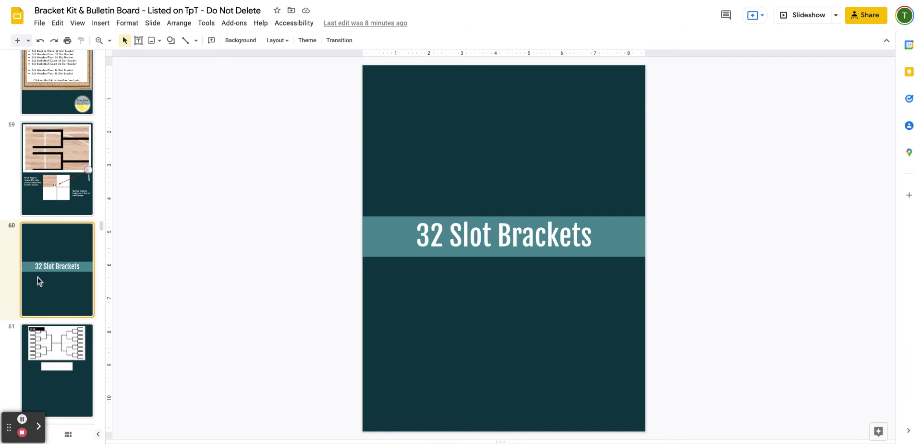
scroll(37, 275, "down", 3)
left_click(33, 280)
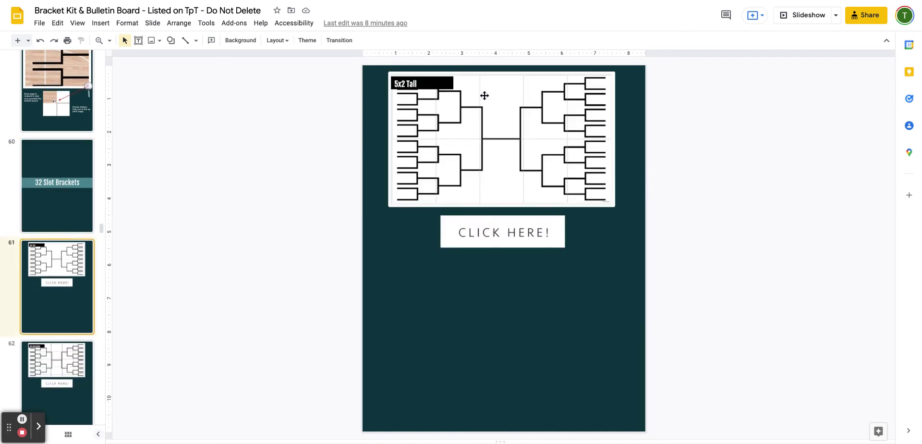
scroll(25, 294, "down", 1)
left_click(60, 315)
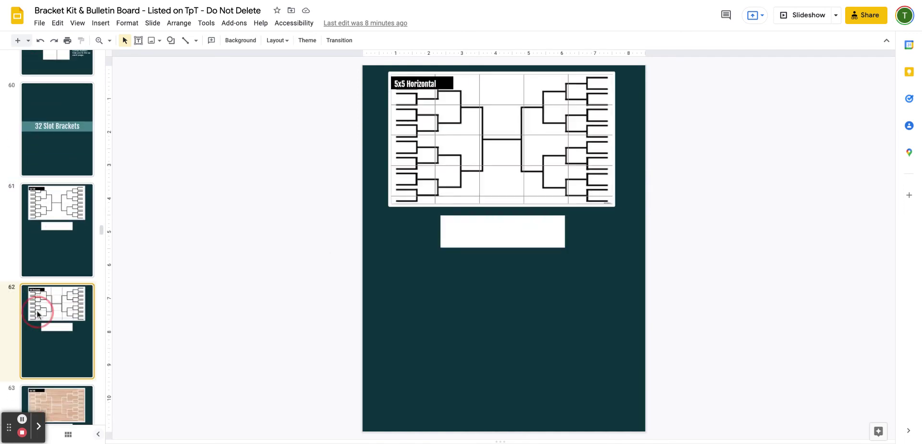
scroll(60, 314, "down", 2)
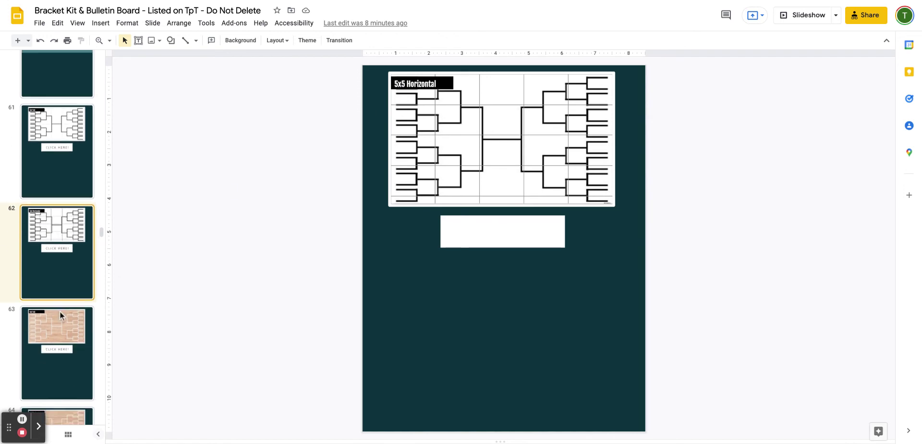
left_click(59, 317)
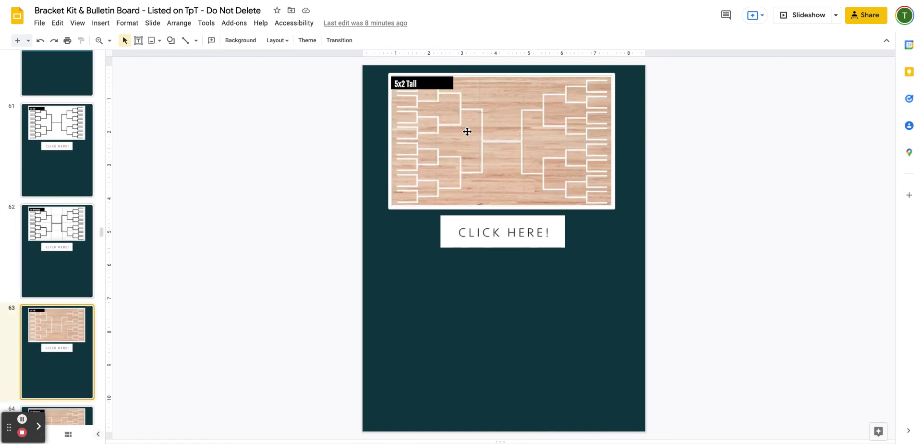
Step: Review the wood-toned brackets on slides 64–66 and the 16-slot 5x2 Tall and 5x5 Wide brackets
scroll(59, 330, "down", 1)
scroll(54, 348, "down", 1)
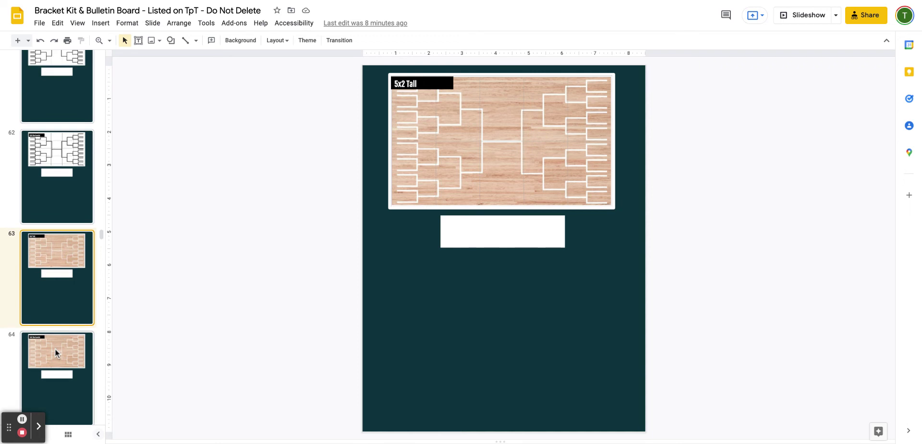
left_click(54, 348)
scroll(54, 347, "down", 4)
left_click(62, 294)
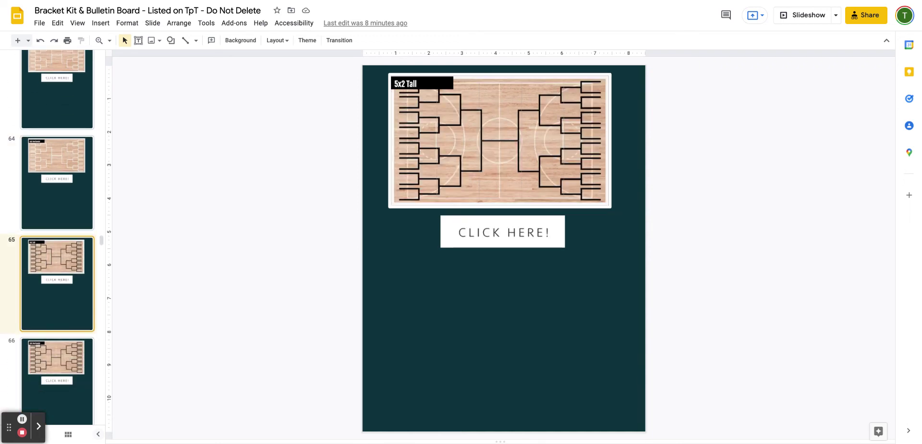
scroll(62, 294, "down", 1)
left_click(61, 294)
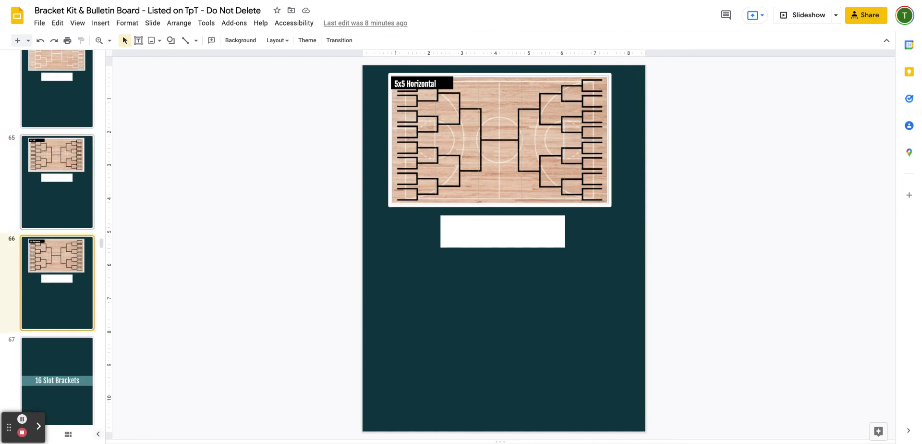
scroll(65, 243, "down", 4)
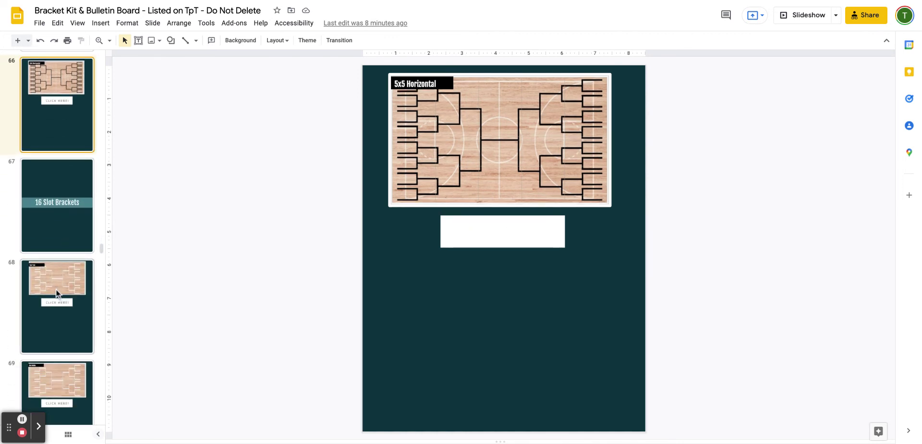
left_click(55, 272)
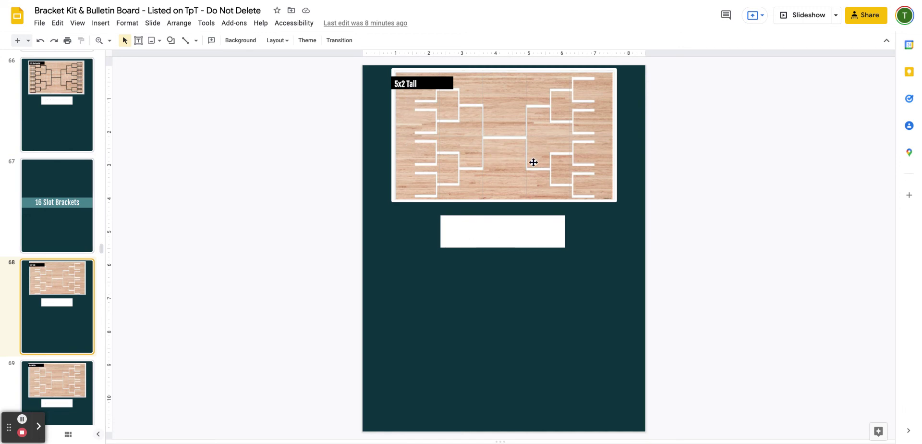
scroll(71, 306, "down", 1)
scroll(71, 306, "down", 1)
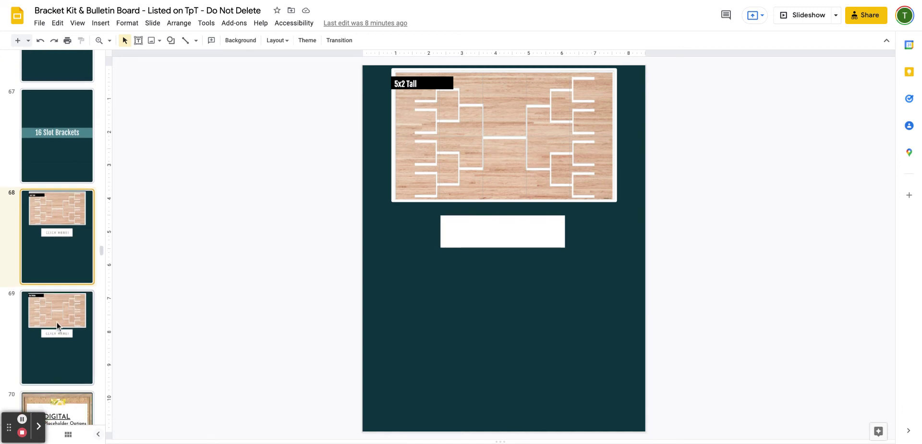
left_click(57, 322)
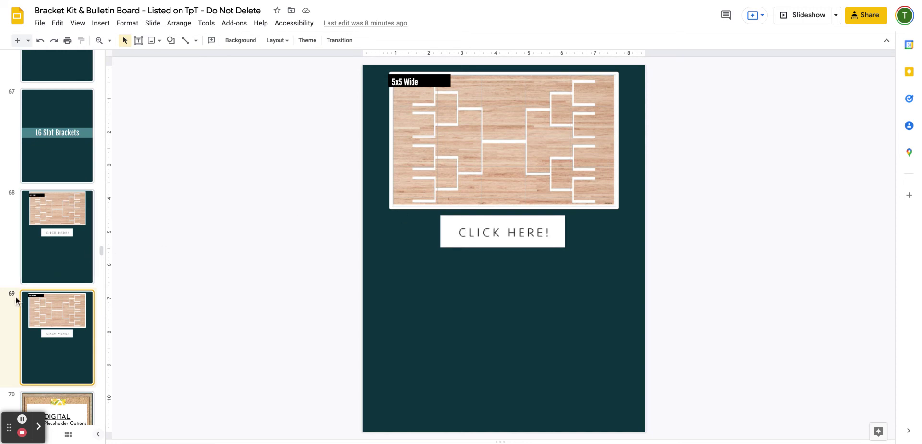
scroll(37, 306, "down", 2)
scroll(37, 305, "down", 2)
Step: View the Picture Placeholder Options slide and the hanging, circle and striped-border frame placeholders
left_click(36, 302)
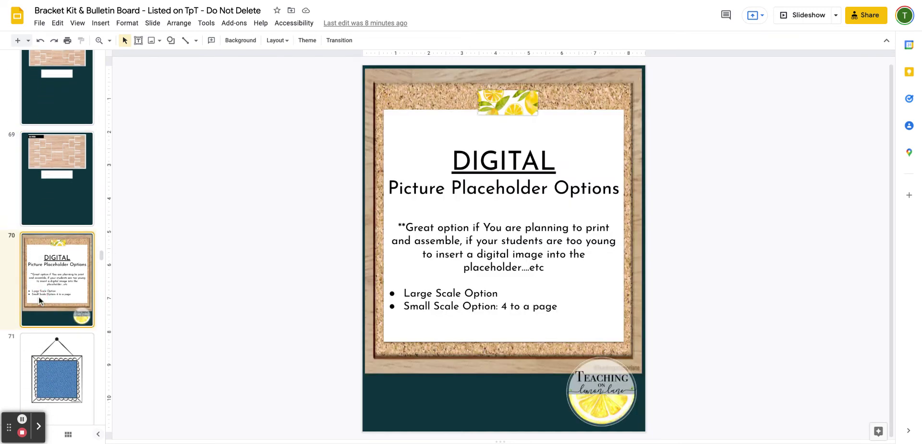
scroll(39, 296, "down", 1)
scroll(38, 296, "down", 1)
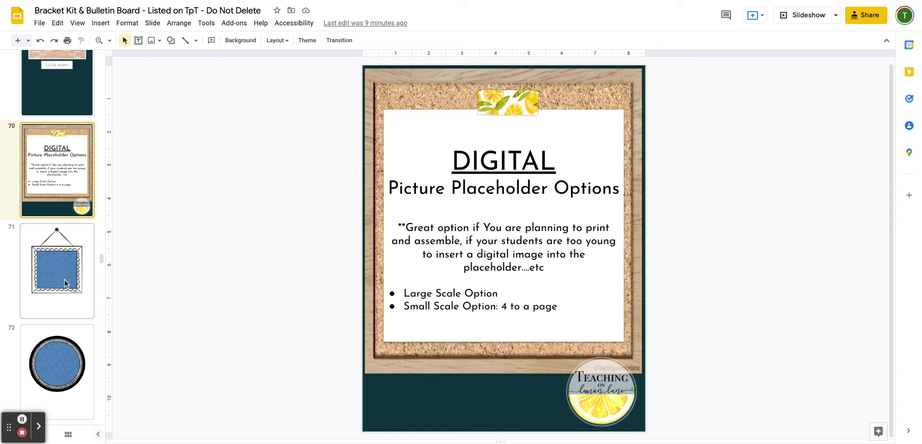
scroll(64, 241, "down", 2)
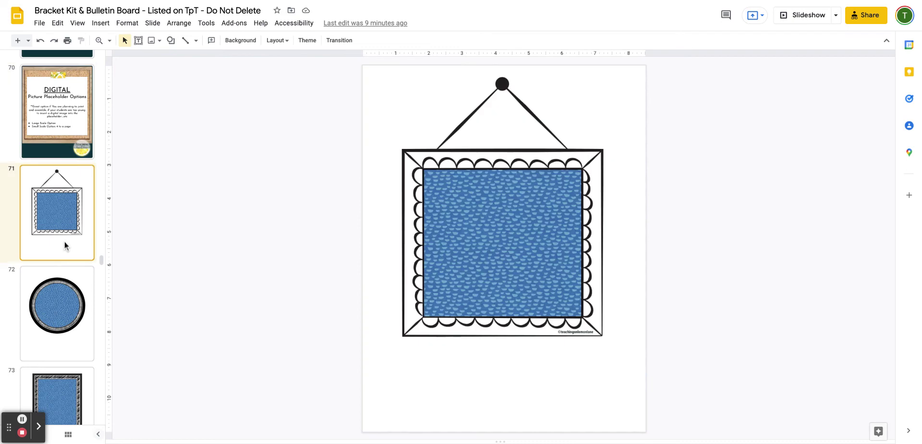
left_click(64, 241)
scroll(64, 241, "down", 2)
left_click(66, 250)
scroll(66, 246, "down", 2)
left_click(63, 244)
Step: View the book cover and wide book cover placeholders and the four-to-a-page hanging and circle frames
scroll(63, 245, "down", 2)
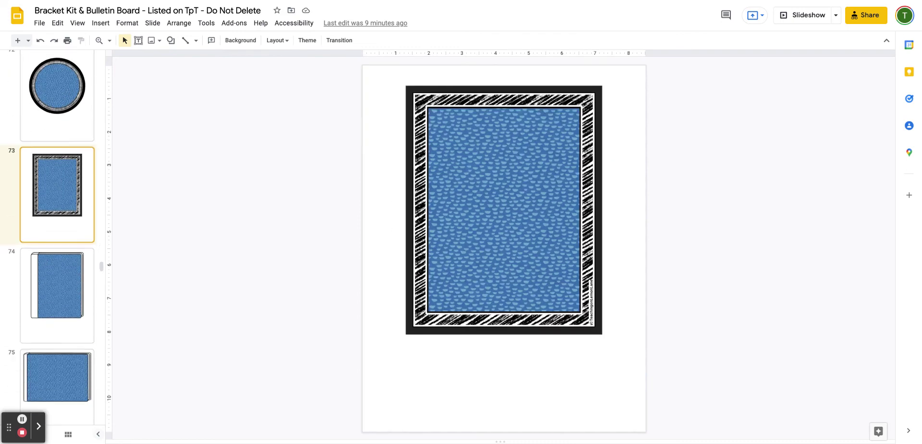
left_click(64, 243)
scroll(60, 267, "down", 2)
left_click(60, 268)
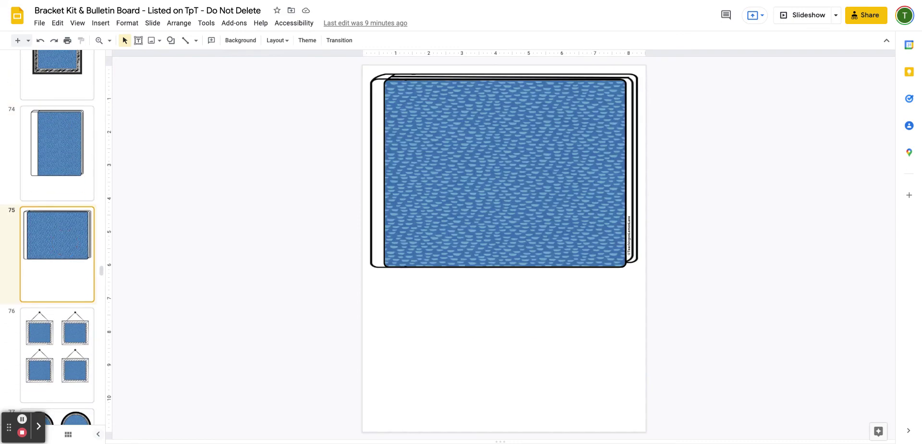
scroll(60, 267, "down", 2)
left_click(60, 268)
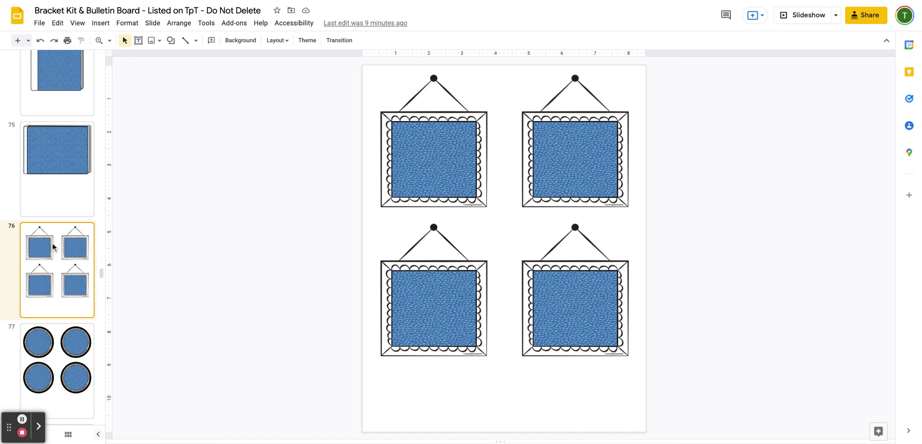
scroll(52, 247, "down", 2)
left_click(53, 247)
Step: View the four striped frames and four book covers, check the top-left cover's Replace image options, then go to slide 81
scroll(50, 247, "down", 2)
left_click(50, 249)
scroll(51, 250, "down", 3)
left_click(52, 210)
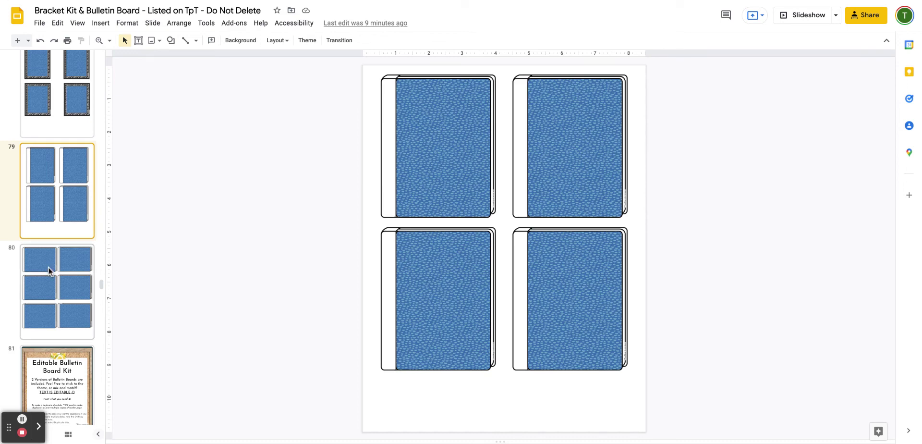
left_click(439, 124)
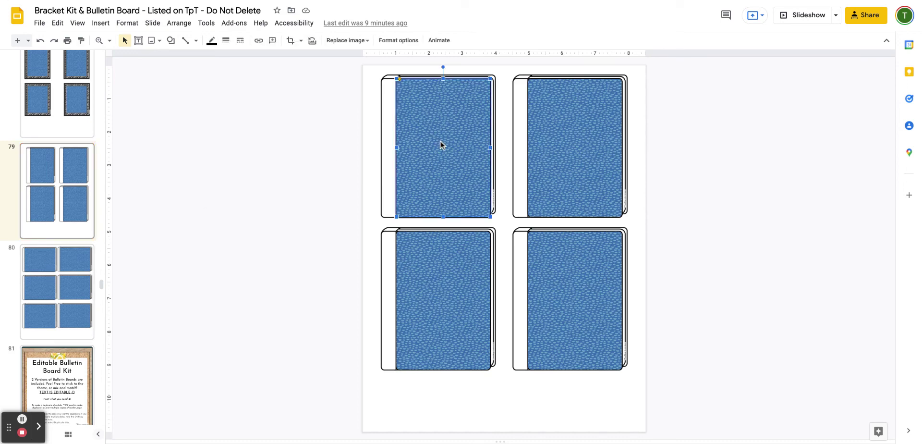
left_click(342, 42)
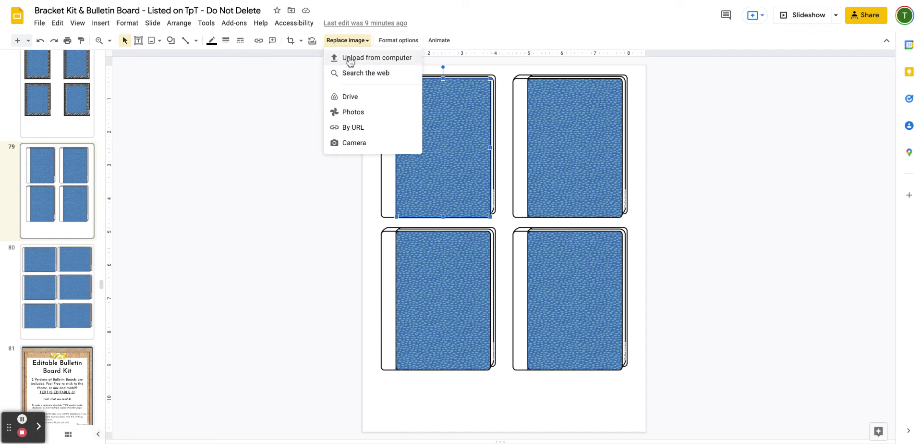
left_click(22, 419)
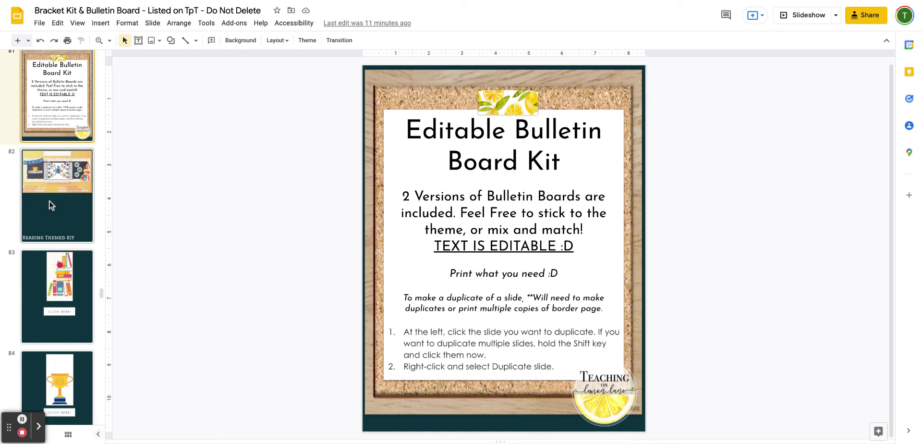
Step: Open the Reading Themed Kit bulletin board slide and view it at 100% zoom
scroll(57, 235, "down", 2)
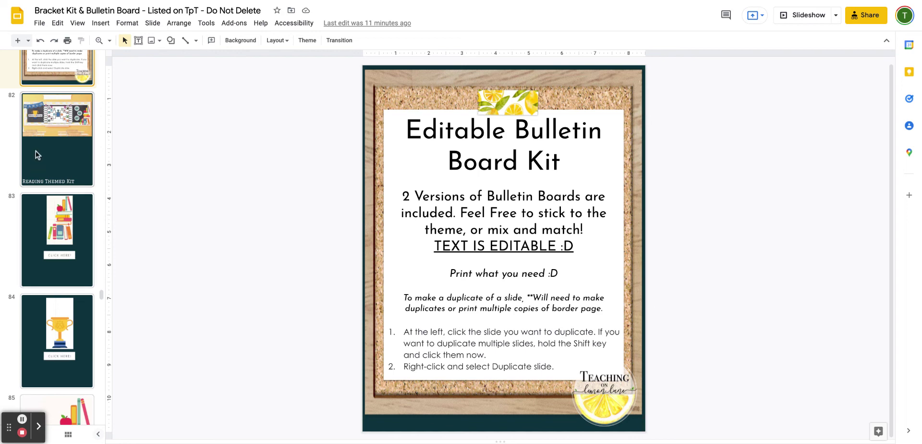
left_click(49, 128)
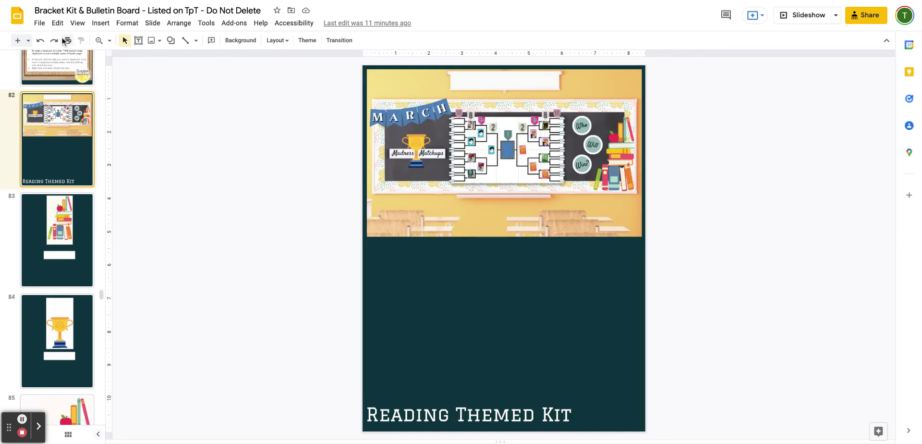
left_click(109, 41)
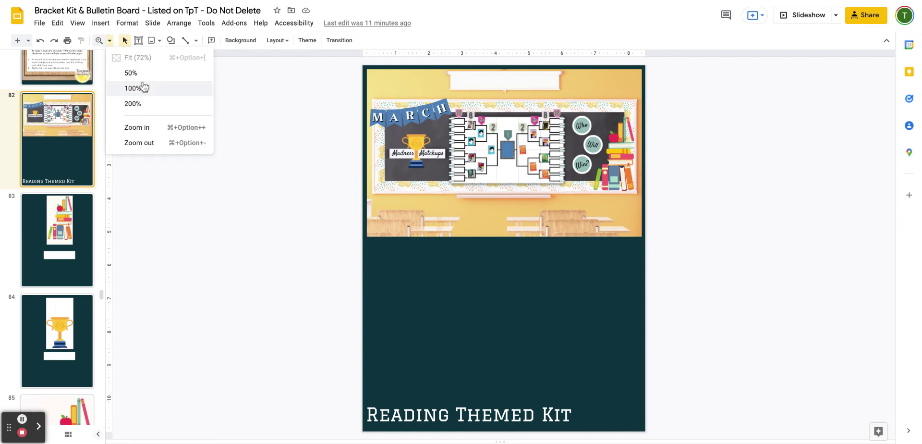
left_click(139, 88)
scroll(330, 167, "up", 1)
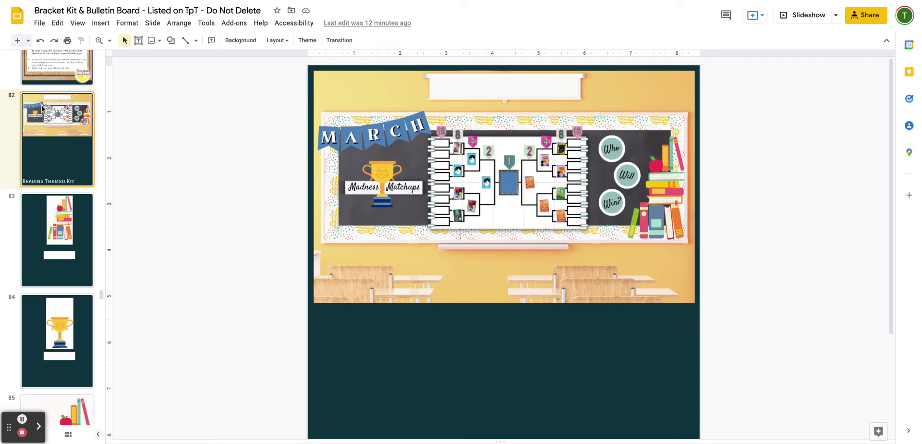
scroll(77, 238, "down", 10)
left_click(74, 224)
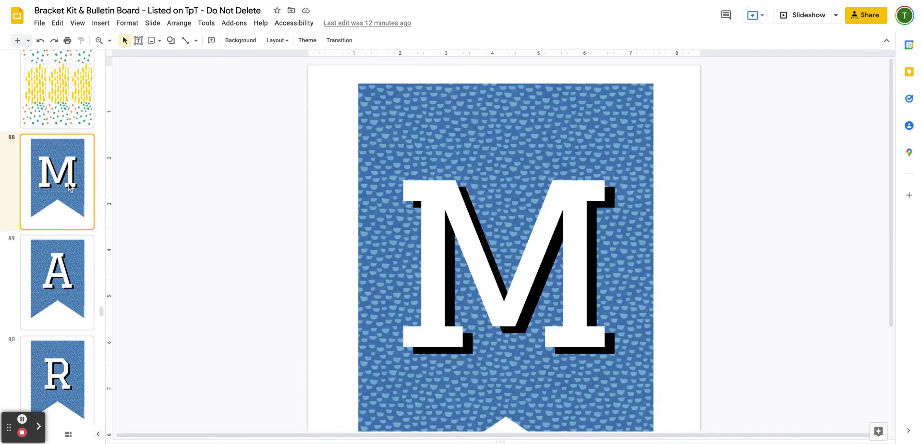
scroll(497, 258, "down", 1)
double_click(498, 258)
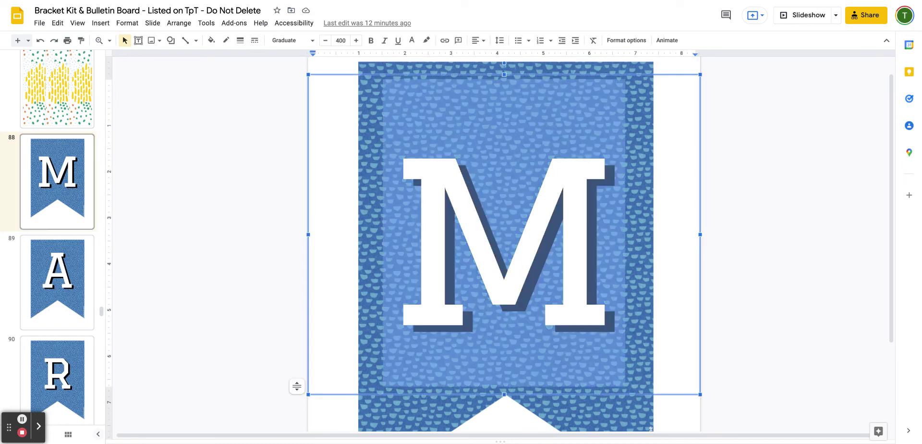
left_click(224, 276)
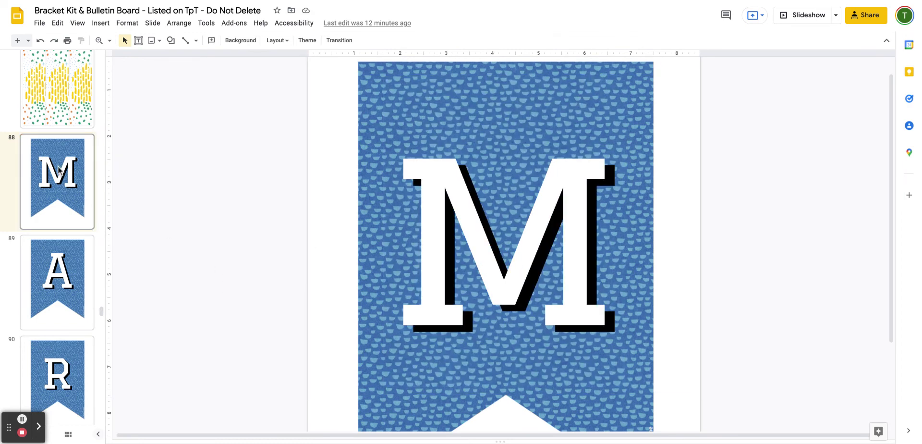